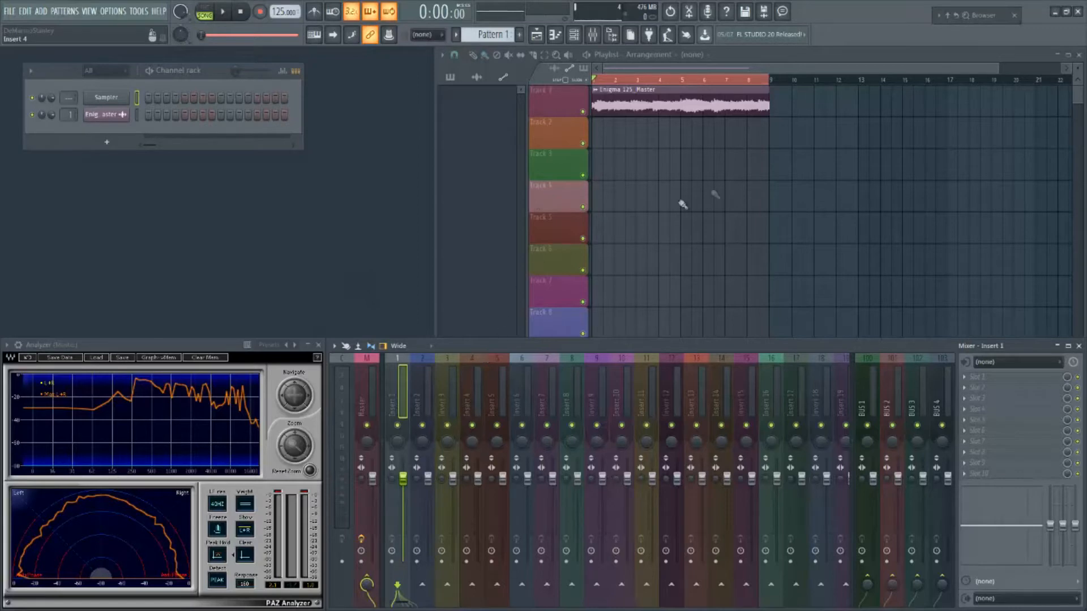
Select the mixer's Current track and briefly play the Enigma 125_Master clip from the start, stopping playback again.
{"action": "left_click", "coordinate": [795, 54]}
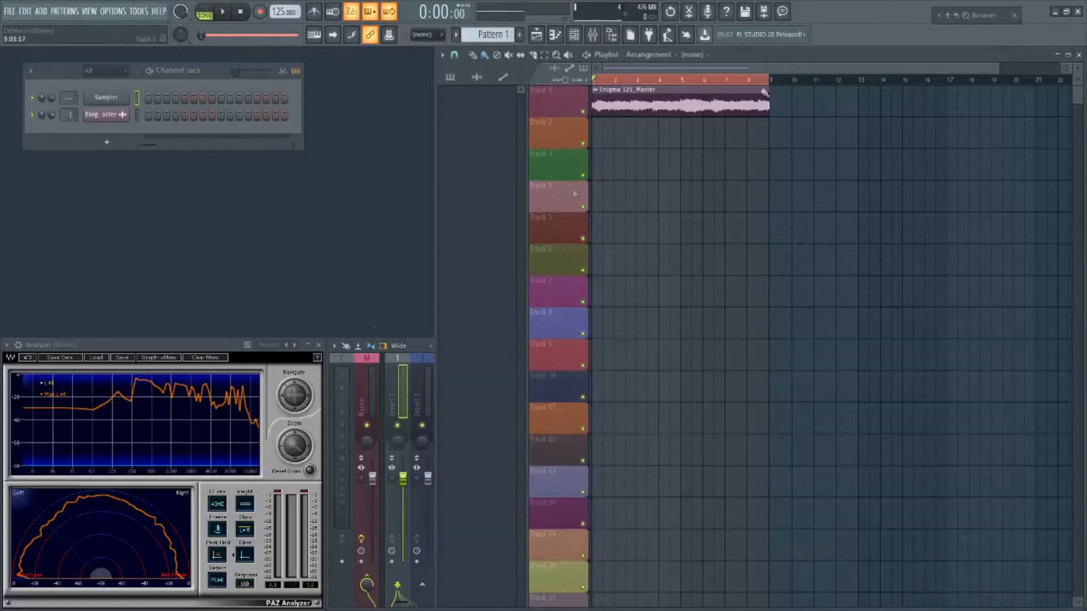
{"action": "left_click", "coordinate": [420, 341]}
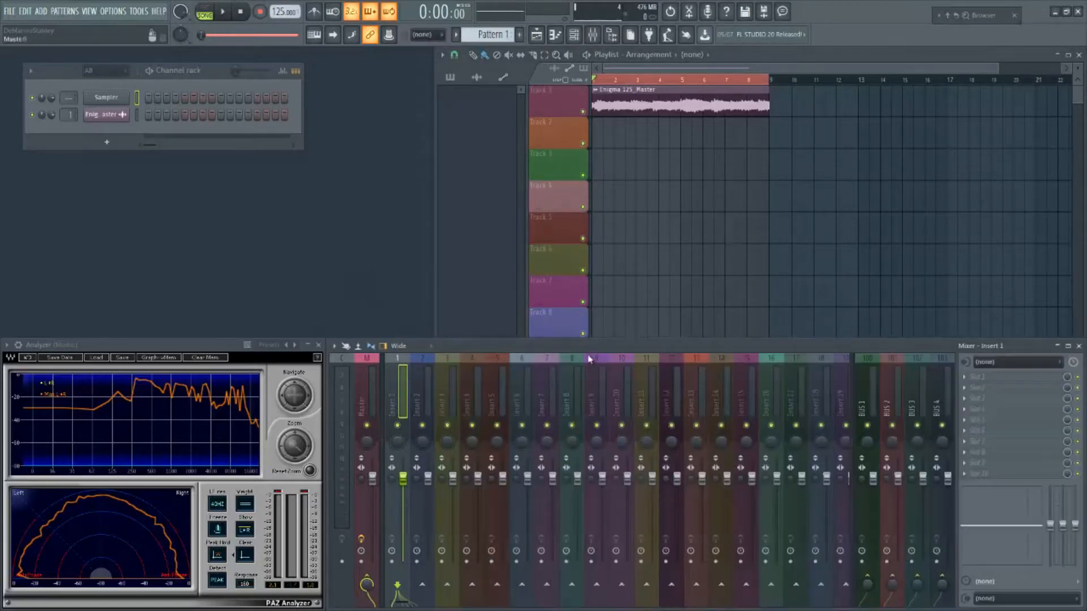
{"action": "left_click", "coordinate": [748, 188]}
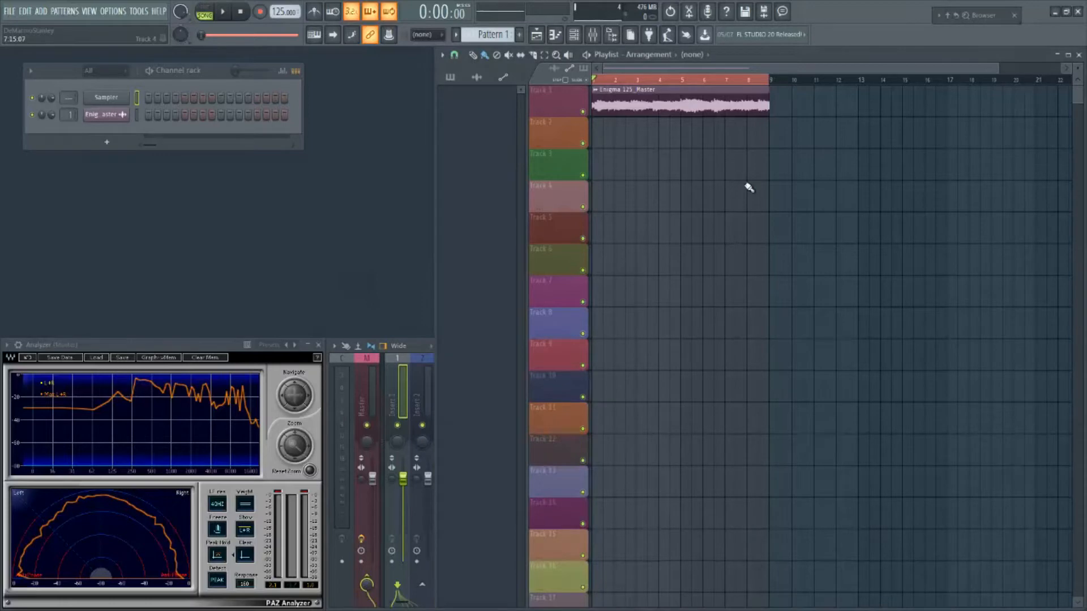
{"action": "left_click", "coordinate": [332, 421]}
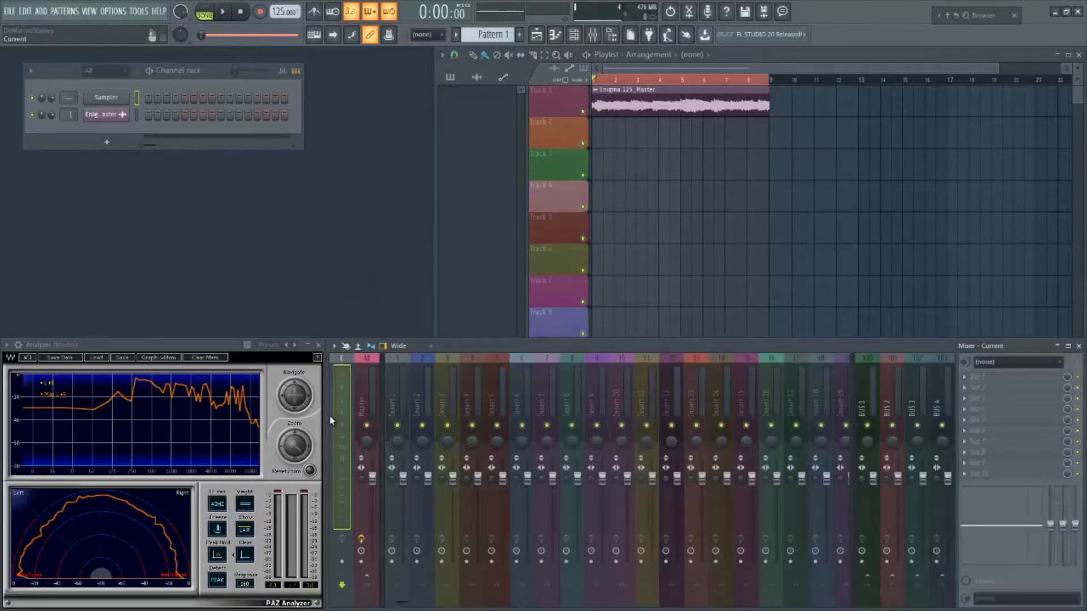
{"action": "key", "text": "space"}
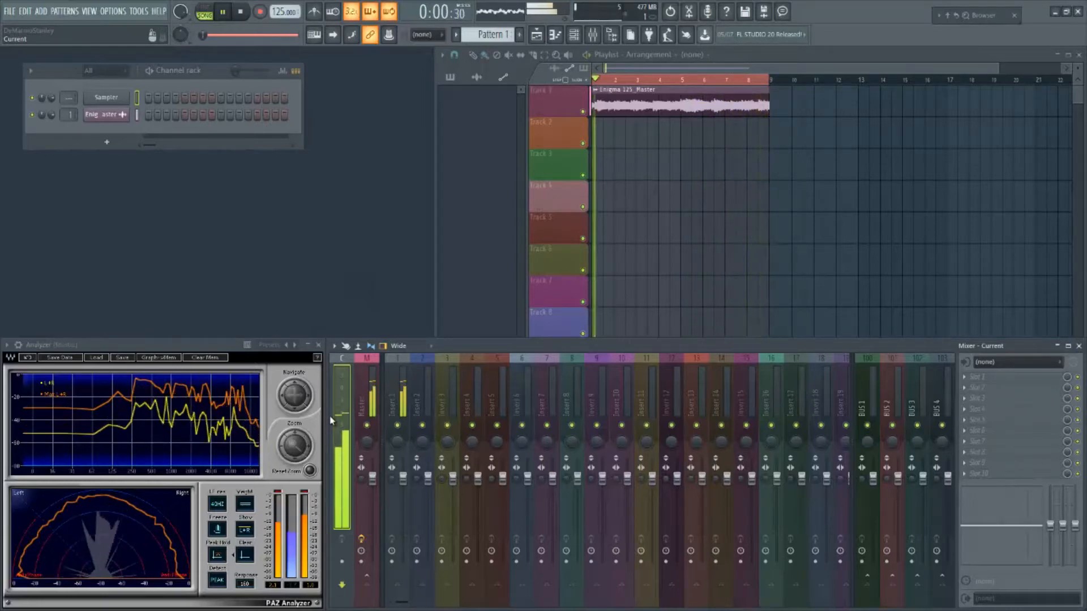
{"action": "key", "text": "space"}
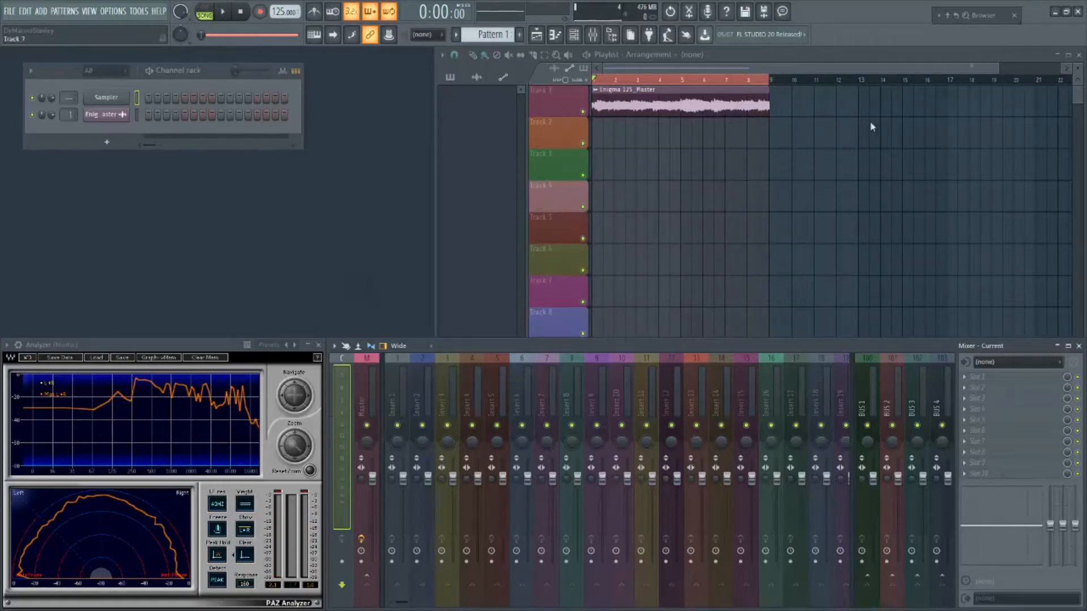
Return to the playlist and listen to the Enigma 125_Master clip looping across its eight bars.
{"action": "left_click", "coordinate": [976, 15]}
{"action": "left_click", "coordinate": [790, 54]}
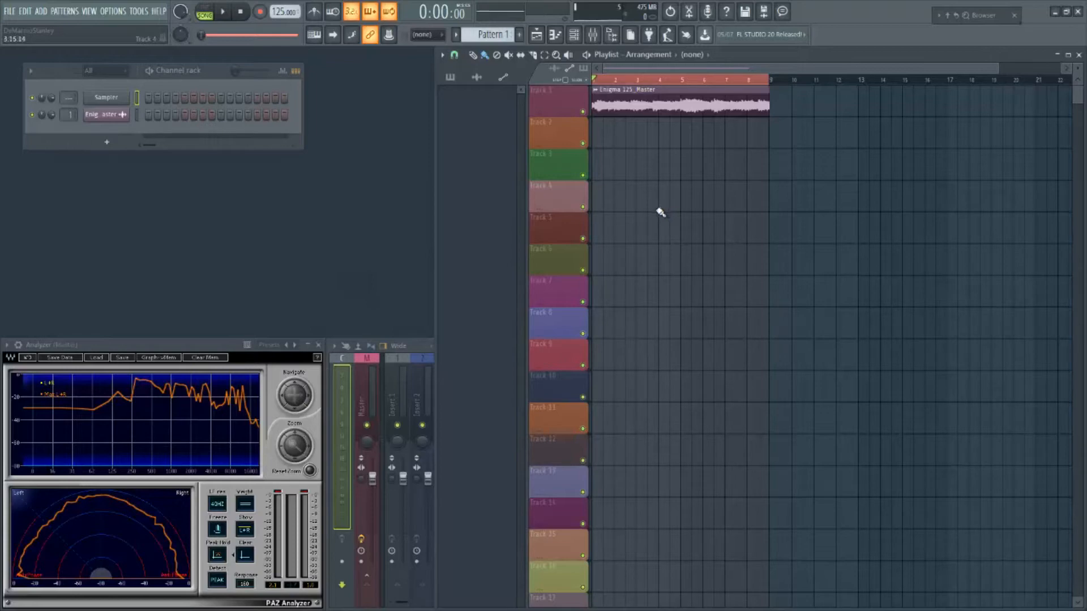
{"action": "left_click", "coordinate": [419, 341]}
{"action": "left_click", "coordinate": [640, 110]}
{"action": "key", "text": "space"}
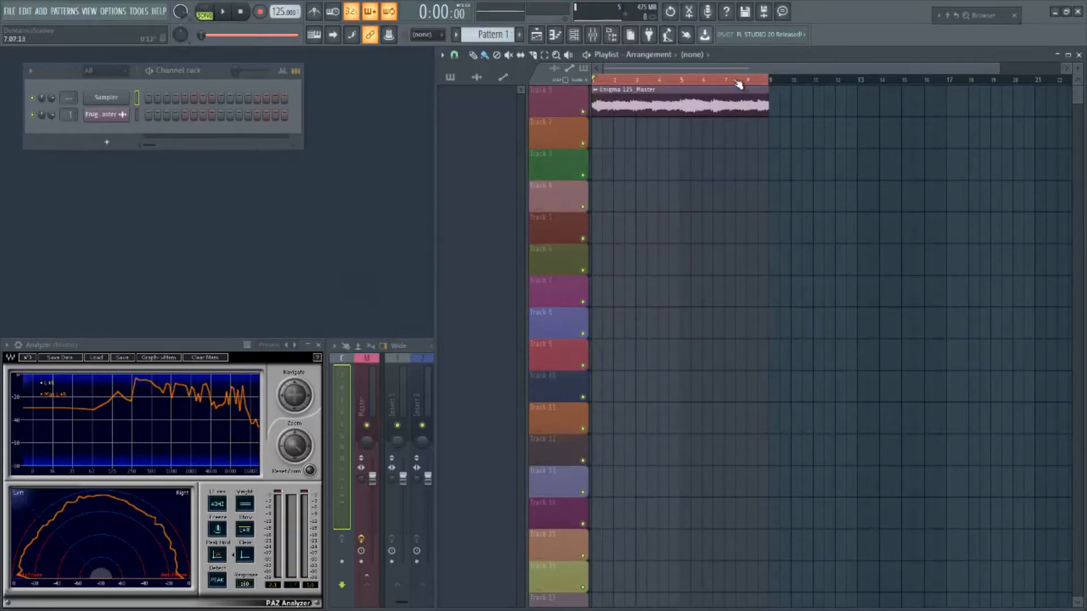
{"action": "key", "text": "space"}
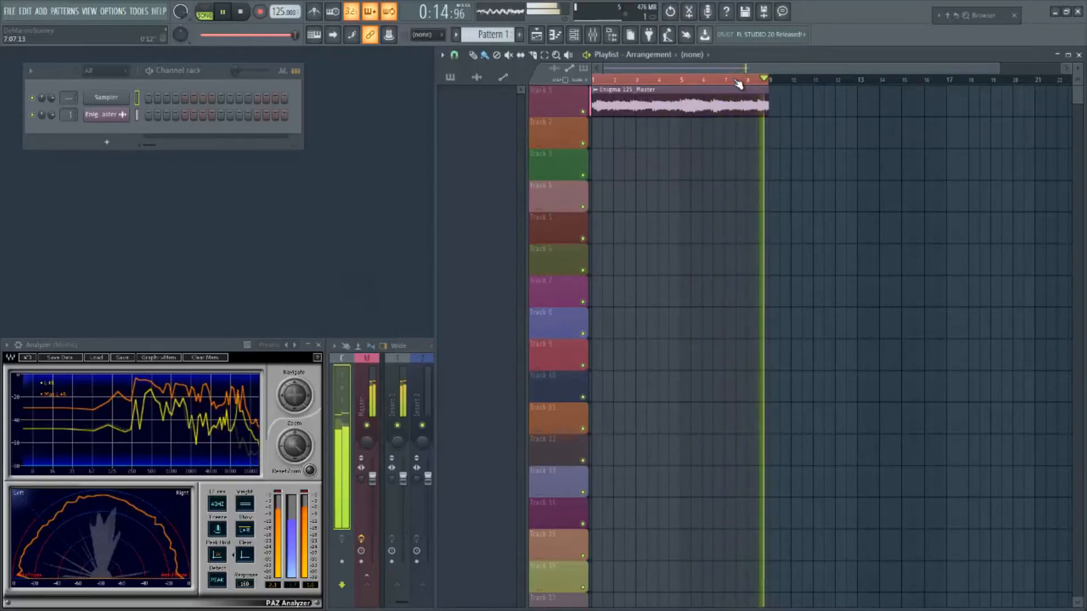
{"action": "key", "text": "space"}
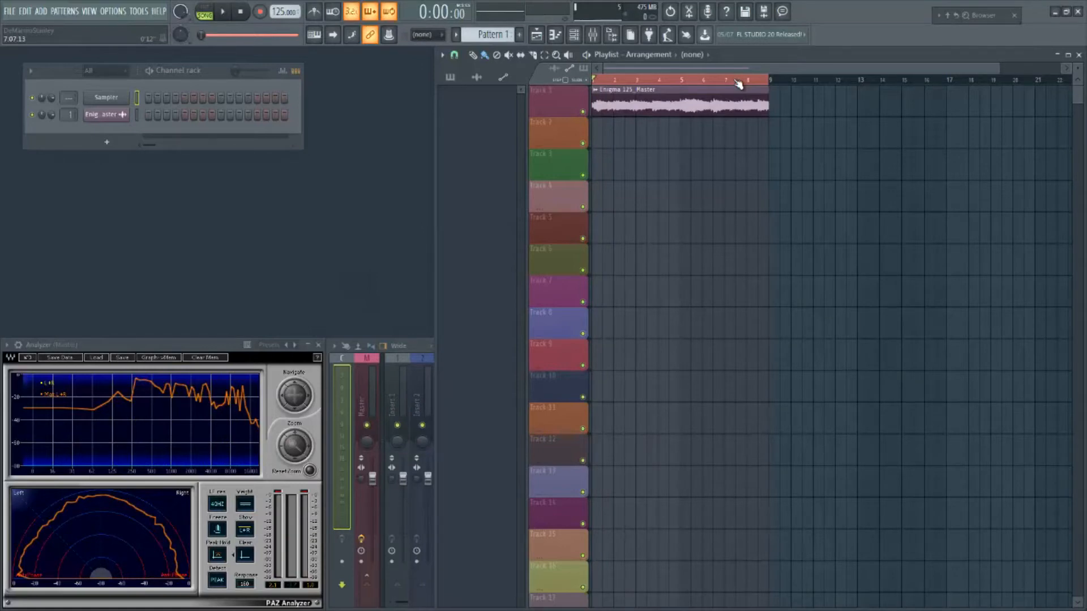
Create a volume automation for the Enigma 125_Master audio clip.
{"action": "right_click", "coordinate": [596, 92]}
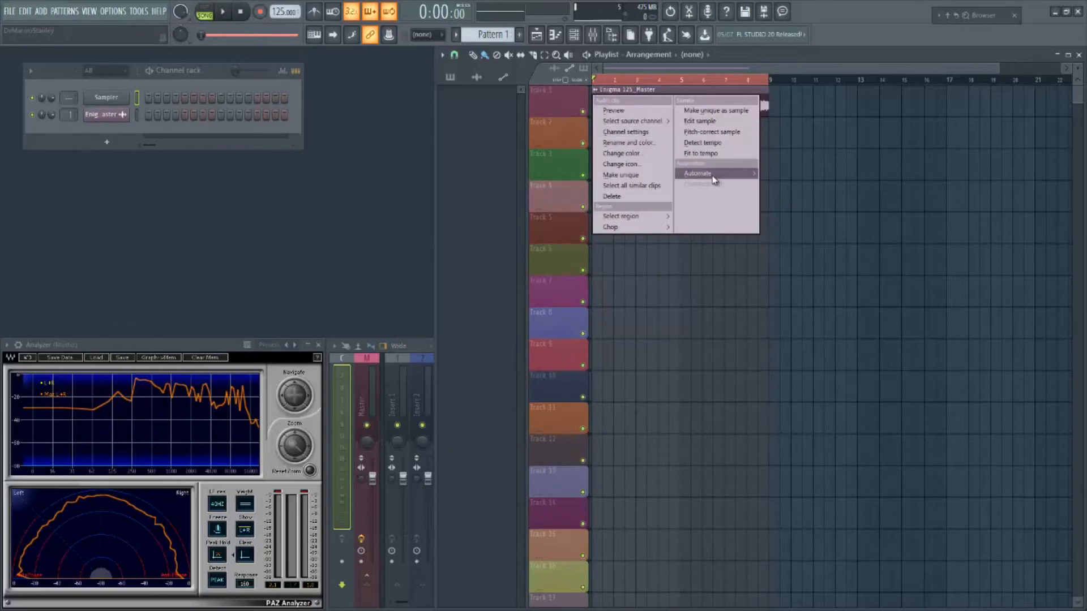
{"action": "mouse_move", "coordinate": [712, 176]}
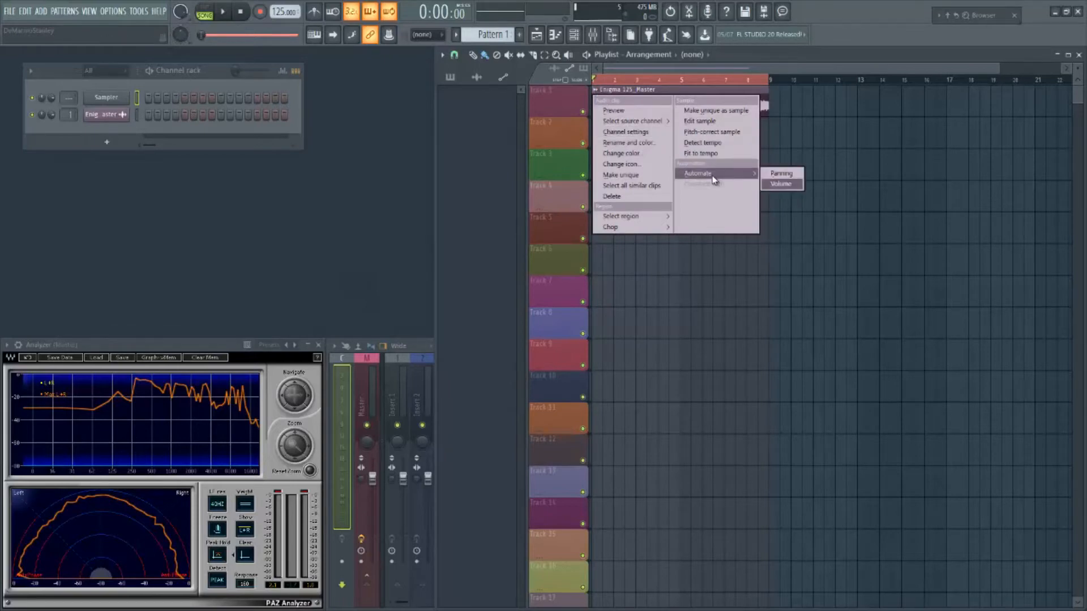
{"action": "left_click", "coordinate": [787, 187]}
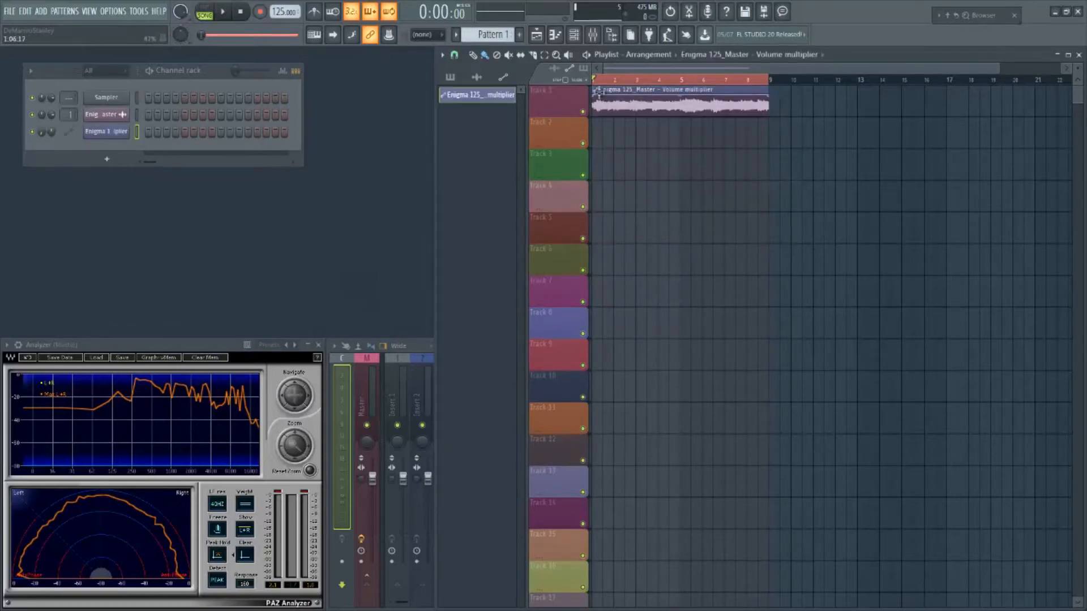
{"action": "scroll", "coordinate": [606, 73], "scroll_direction": "up", "scroll_amount": 5}
{"action": "left_click_drag", "start_coordinate": [607, 70], "coordinate": [596, 70]}
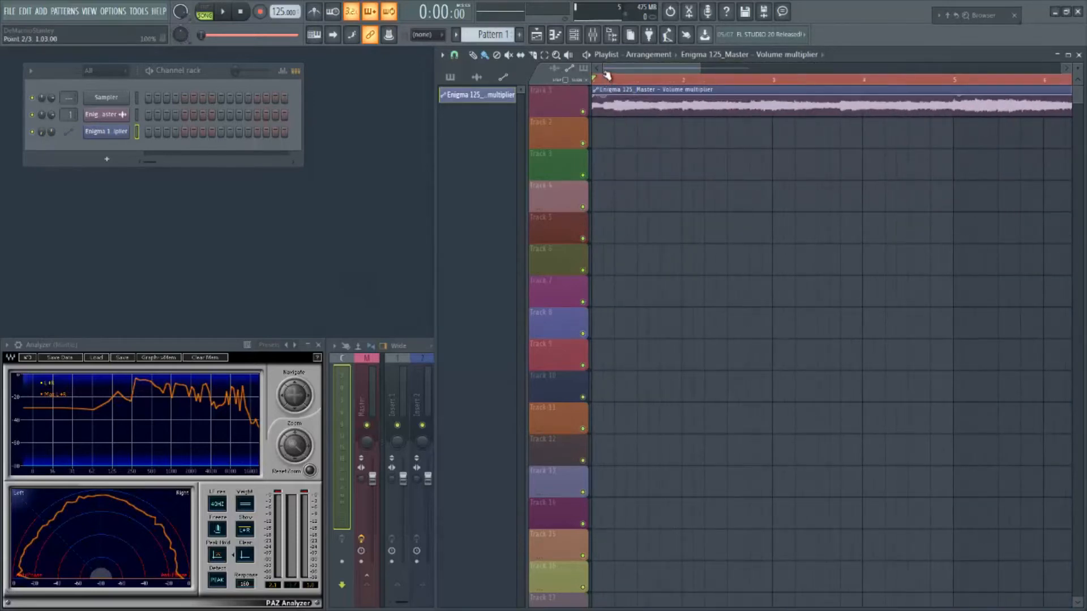
{"action": "scroll", "coordinate": [614, 82], "scroll_direction": "up", "scroll_amount": 3}
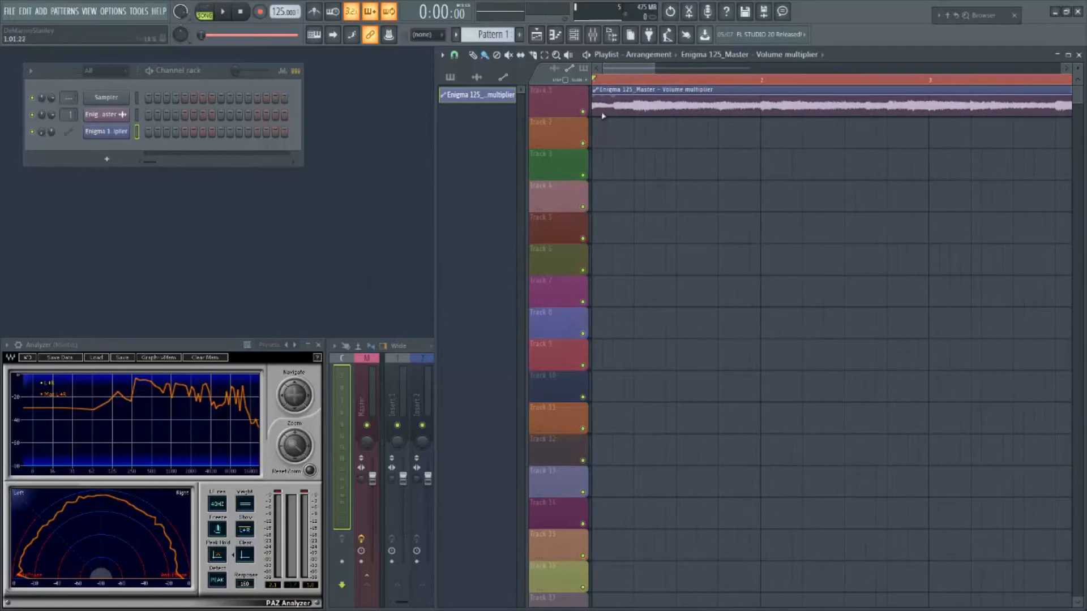
{"action": "right_click", "coordinate": [615, 97]}
{"action": "left_click", "coordinate": [633, 112]}
{"action": "scroll", "coordinate": [689, 80], "scroll_direction": "down", "scroll_amount": 5}
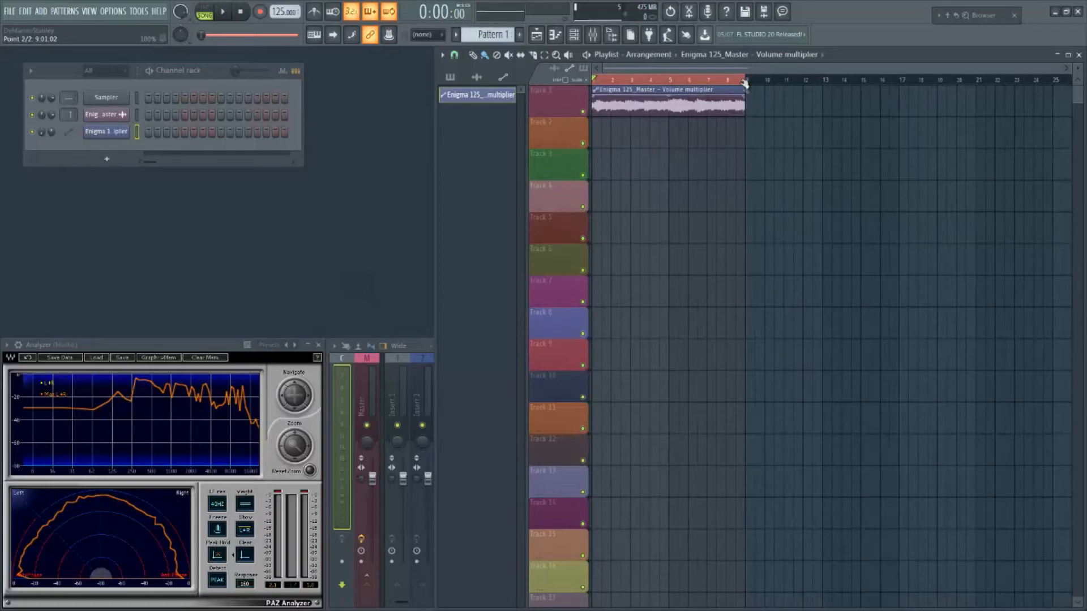
Try drawing a dip in the volume automation with extra points across the clip.
{"action": "mouse_move", "coordinate": [748, 86]}
{"action": "left_mouse_down"}
{"action": "mouse_move", "coordinate": [749, 124]}
{"action": "mouse_move", "coordinate": [748, 71]}
{"action": "left_mouse_up"}
{"action": "mouse_move", "coordinate": [592, 93]}
{"action": "left_mouse_down"}
{"action": "mouse_move", "coordinate": [586, 144]}
{"action": "mouse_move", "coordinate": [594, 87]}
{"action": "left_mouse_up"}
{"action": "right_click", "coordinate": [637, 104]}
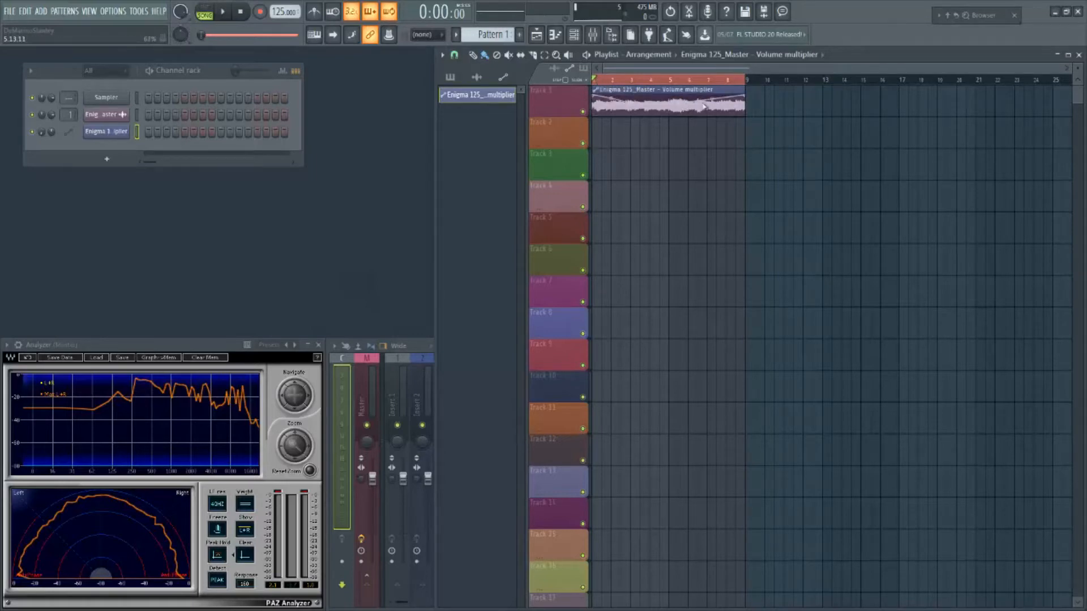
Move the volume automation clip to Track 2, directly beneath the audio clip.
{"action": "left_click_drag", "start_coordinate": [692, 91], "coordinate": [691, 136]}
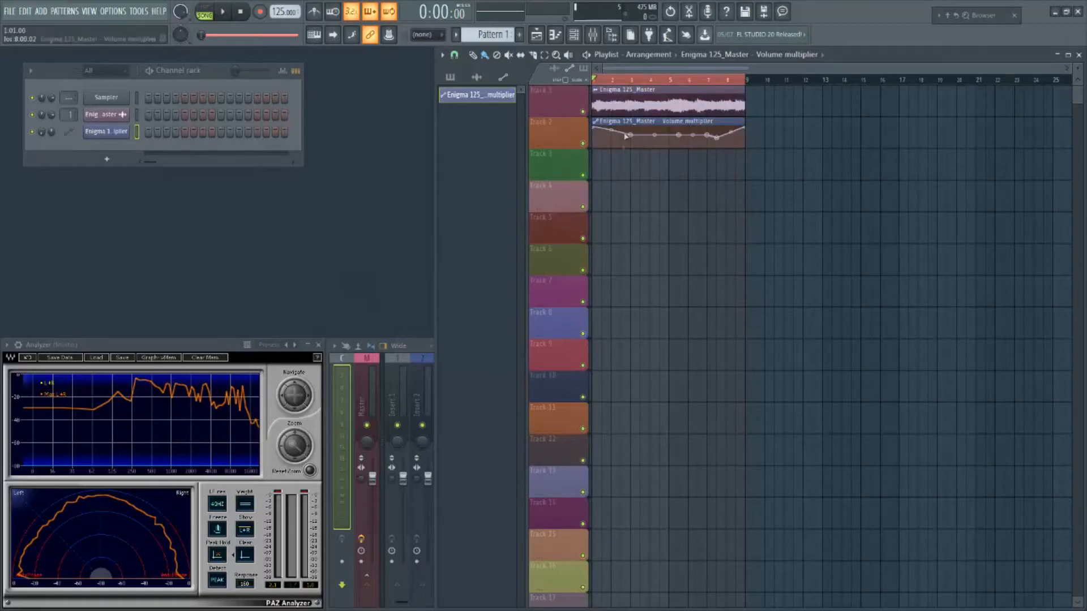
Delete the volume curve's points near bar 3 and bar 7.
{"action": "right_click", "coordinate": [631, 136]}
{"action": "left_click", "coordinate": [651, 152]}
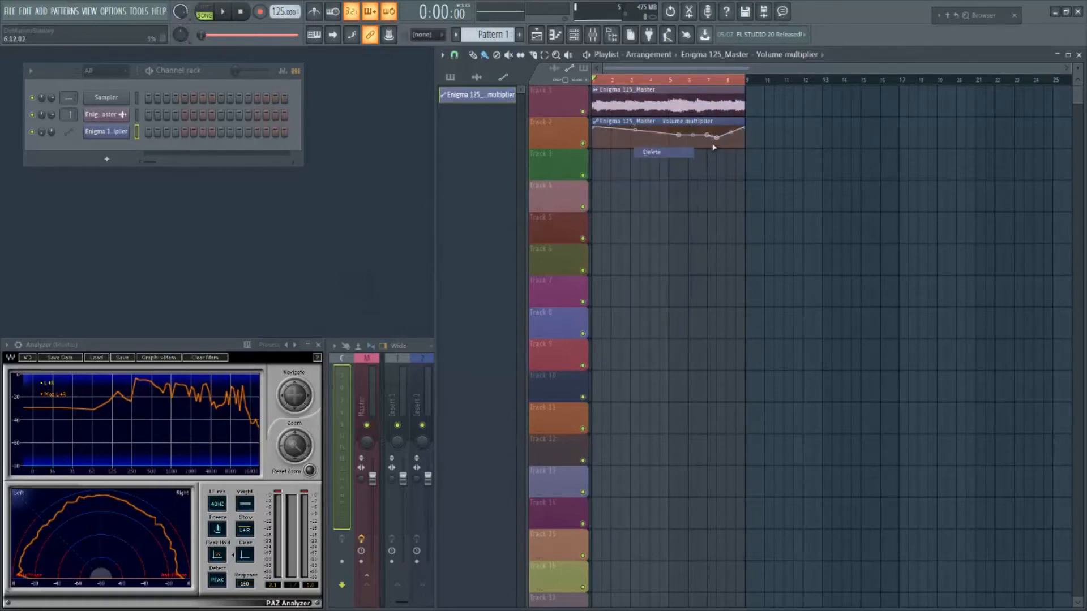
{"action": "right_click", "coordinate": [718, 140]}
{"action": "left_click", "coordinate": [739, 155]}
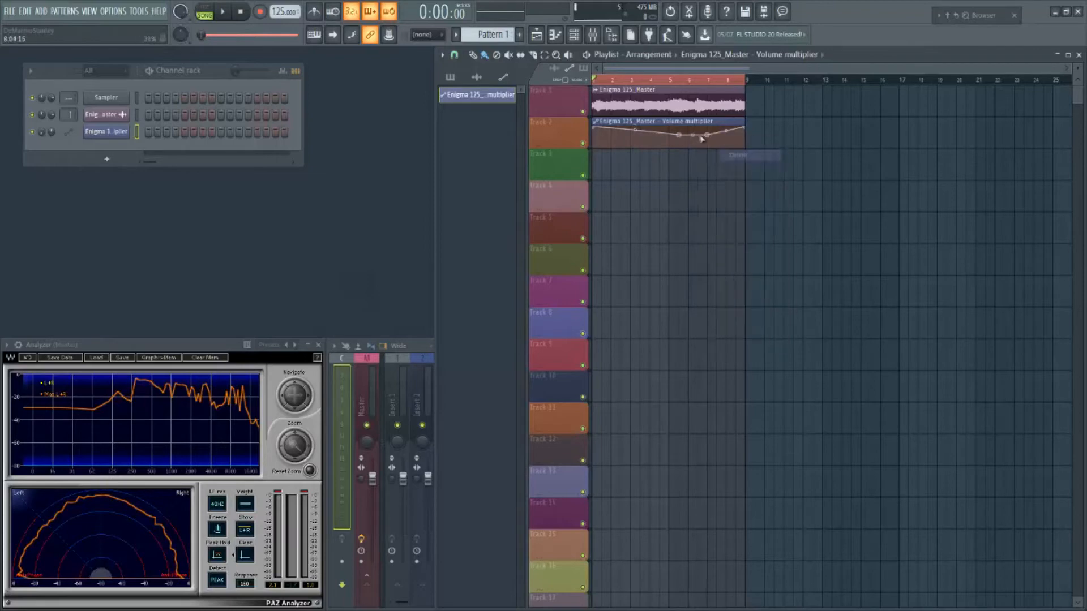
Try reshaping the volume curve by pulling its middle points down to 0% and bending the segment between them.
{"action": "left_click_drag", "start_coordinate": [679, 138], "coordinate": [682, 184]}
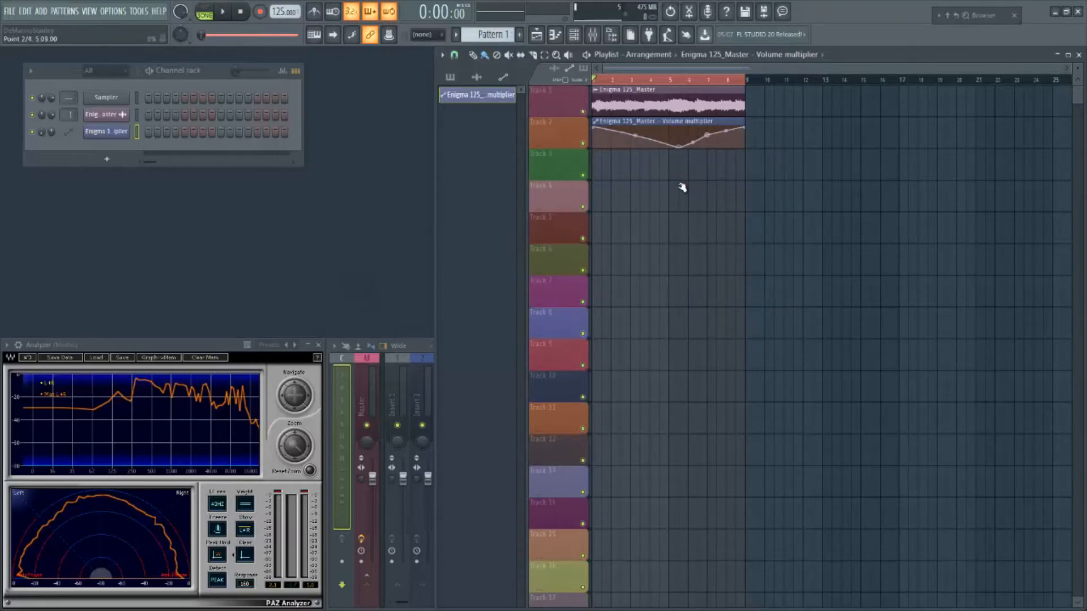
{"action": "left_click_drag", "start_coordinate": [711, 146], "coordinate": [710, 198]}
{"action": "left_click_drag", "start_coordinate": [727, 146], "coordinate": [719, 149]}
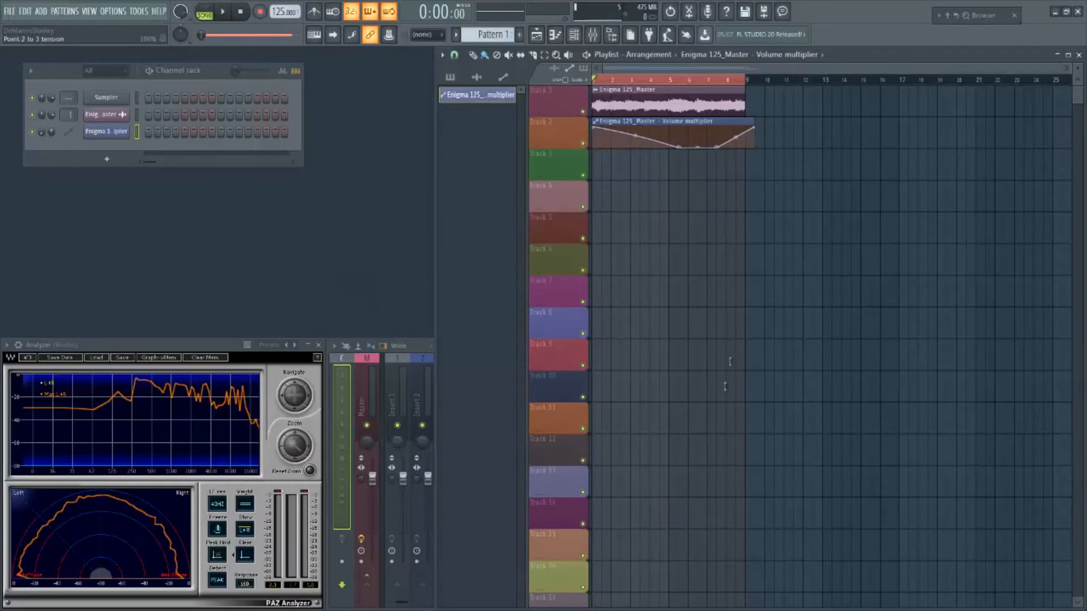
{"action": "left_click_drag", "start_coordinate": [717, 146], "coordinate": [717, 128]}
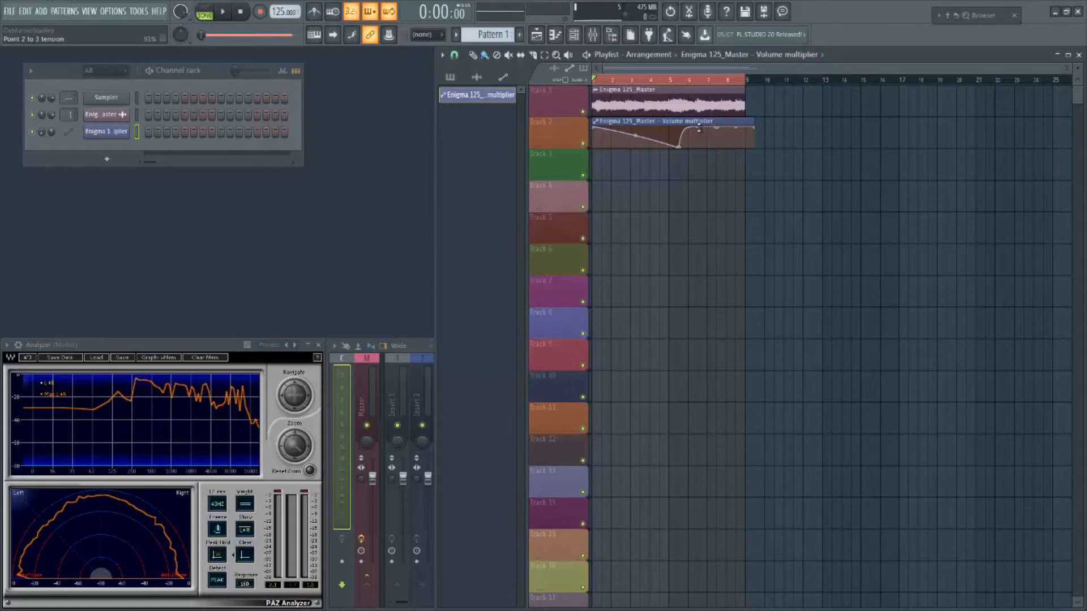
{"action": "left_click_drag", "start_coordinate": [700, 150], "coordinate": [732, 234]}
Delete the remaining middle points of the volume curve and shorten the automation clip to match the audio clip's end.
{"action": "right_click", "coordinate": [680, 148]}
{"action": "left_click", "coordinate": [696, 164]}
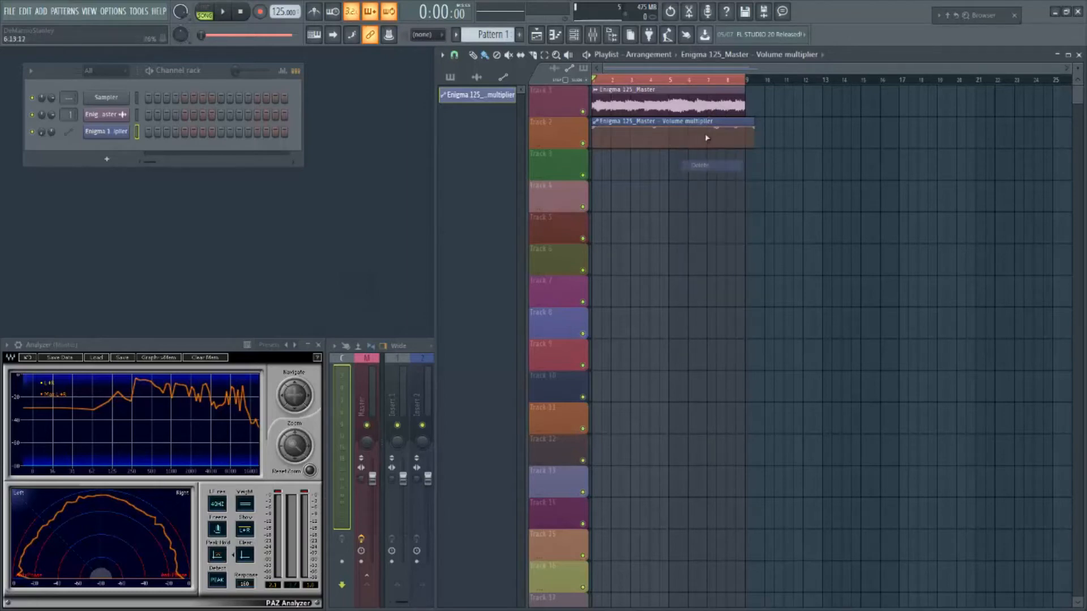
{"action": "right_click", "coordinate": [717, 127]}
{"action": "left_click", "coordinate": [735, 144]}
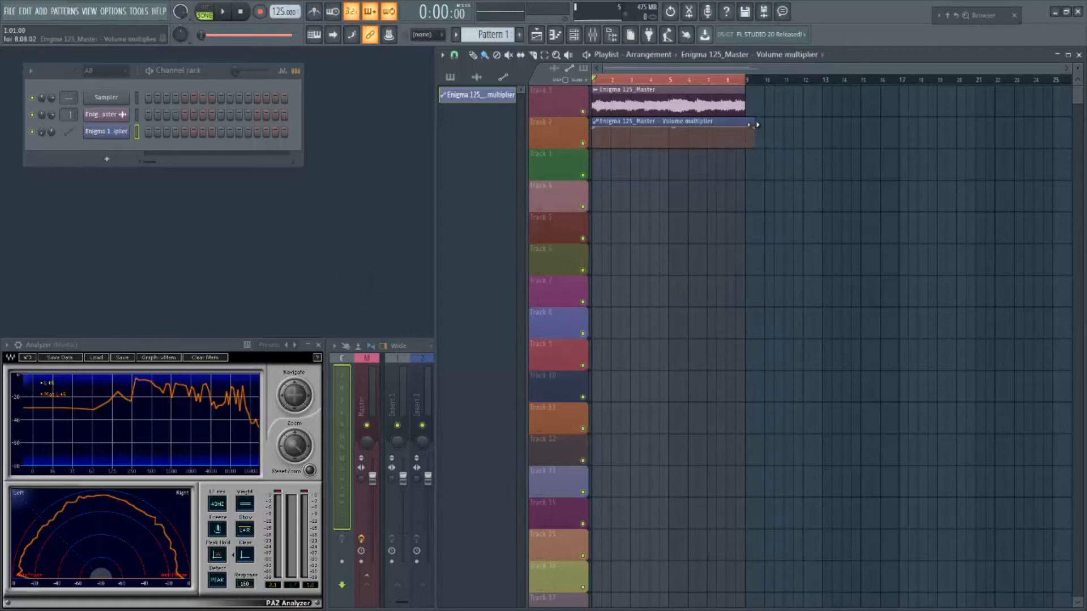
{"action": "left_click_drag", "start_coordinate": [751, 130], "coordinate": [745, 129]}
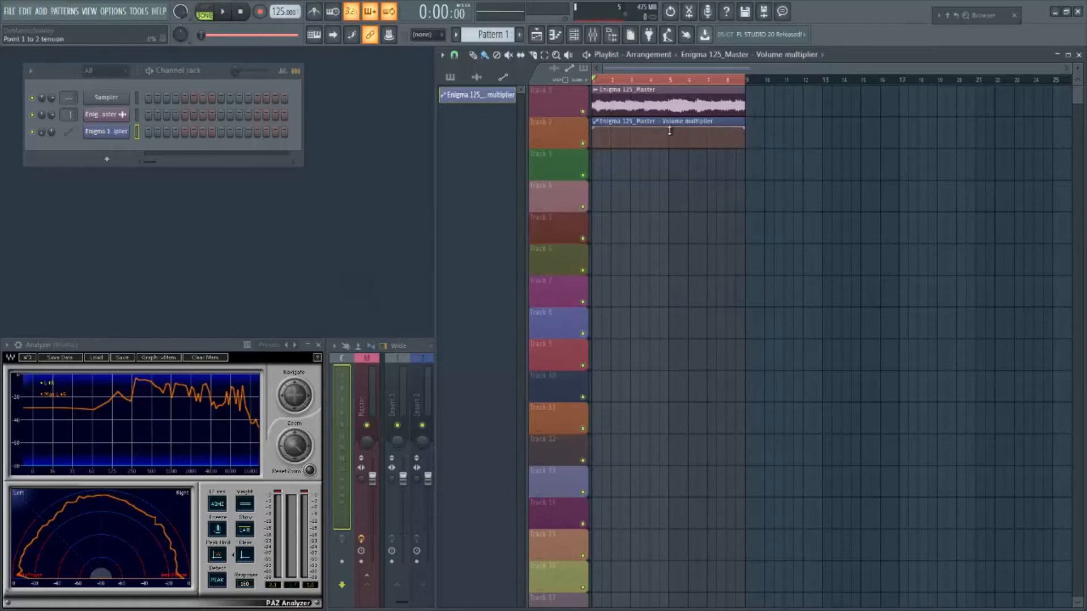
Try a curved fade-in by adding a volume point at 1.05.00 and lowering the first point to the bottom.
{"action": "scroll", "coordinate": [600, 83], "scroll_direction": "up", "scroll_amount": 3}
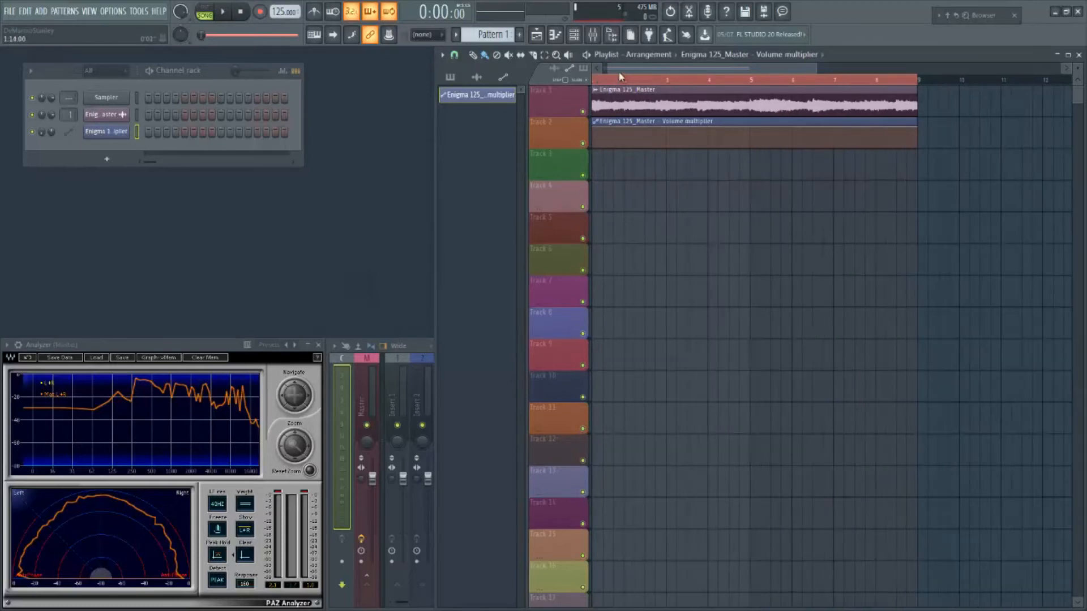
{"action": "right_click", "coordinate": [604, 130]}
{"action": "left_click_drag", "start_coordinate": [604, 130], "coordinate": [594, 150]}
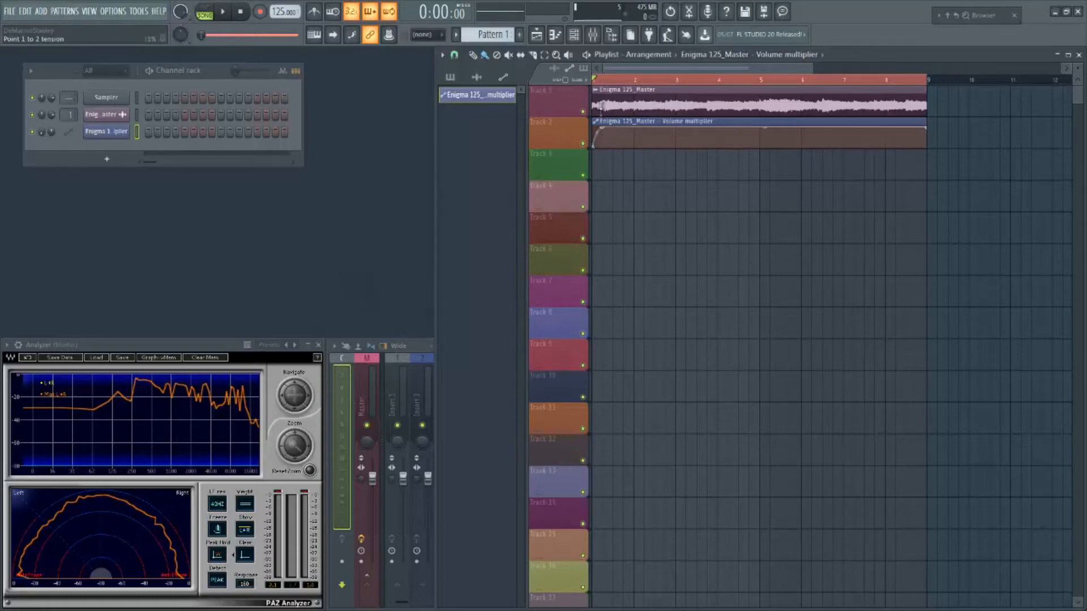
{"action": "scroll", "coordinate": [607, 83], "scroll_direction": "up", "scroll_amount": 5}
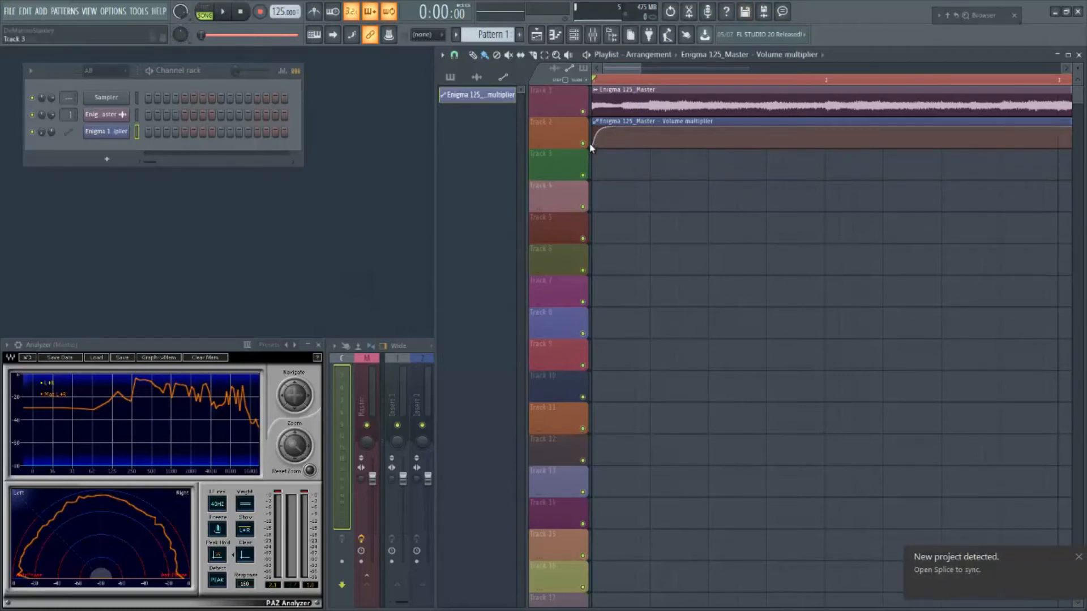
{"action": "scroll", "coordinate": [627, 81], "scroll_direction": "down", "scroll_amount": 4}
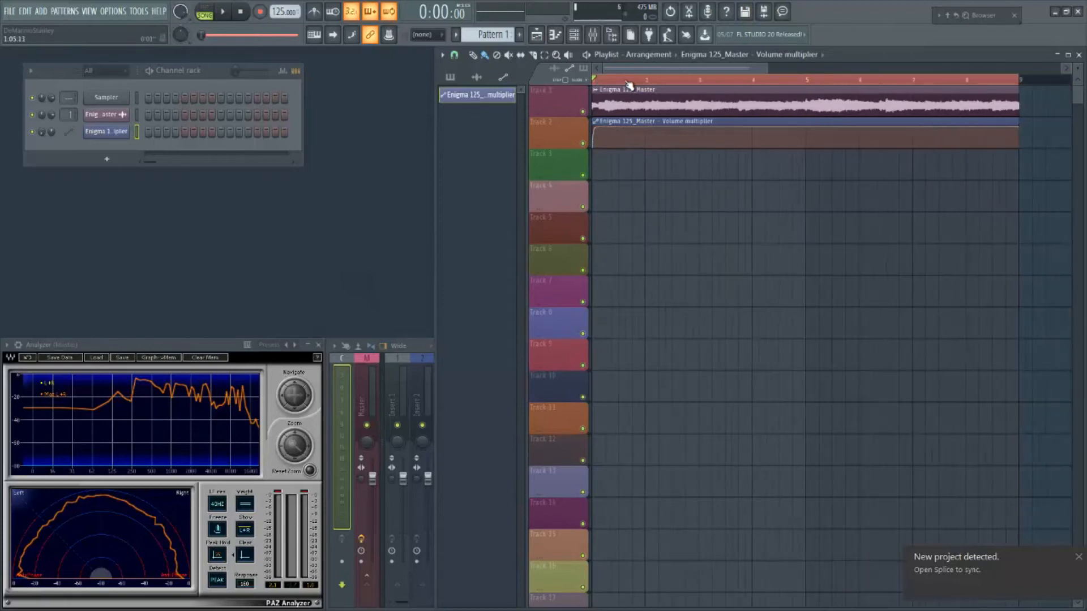
Delete the volume point at 1.05.00 and raise the first point back to full level.
{"action": "right_click", "coordinate": [607, 132]}
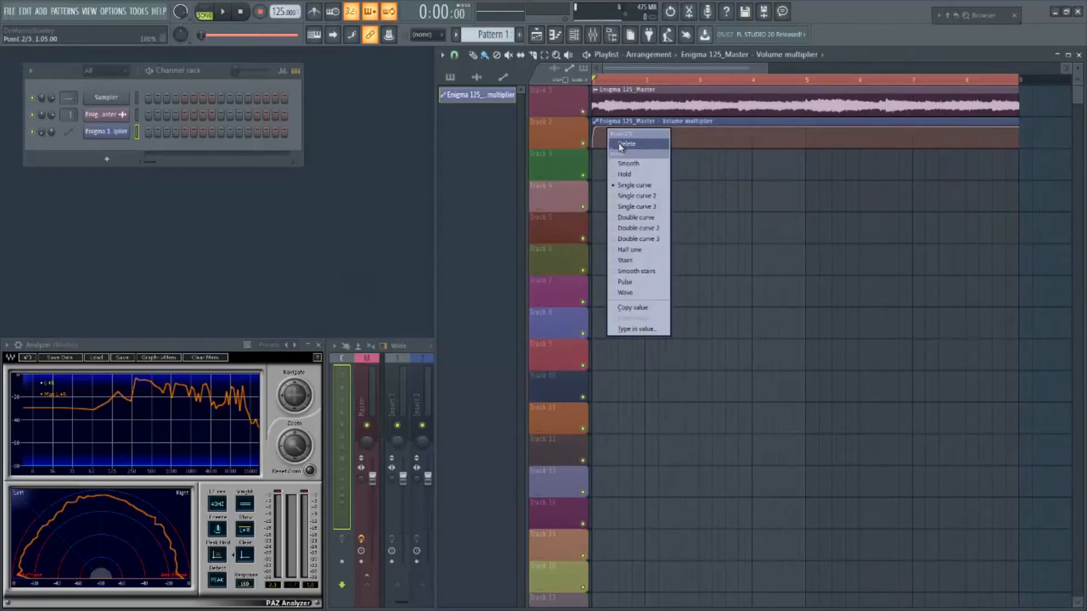
{"action": "left_click", "coordinate": [617, 141]}
{"action": "left_click_drag", "start_coordinate": [591, 142], "coordinate": [591, 105]}
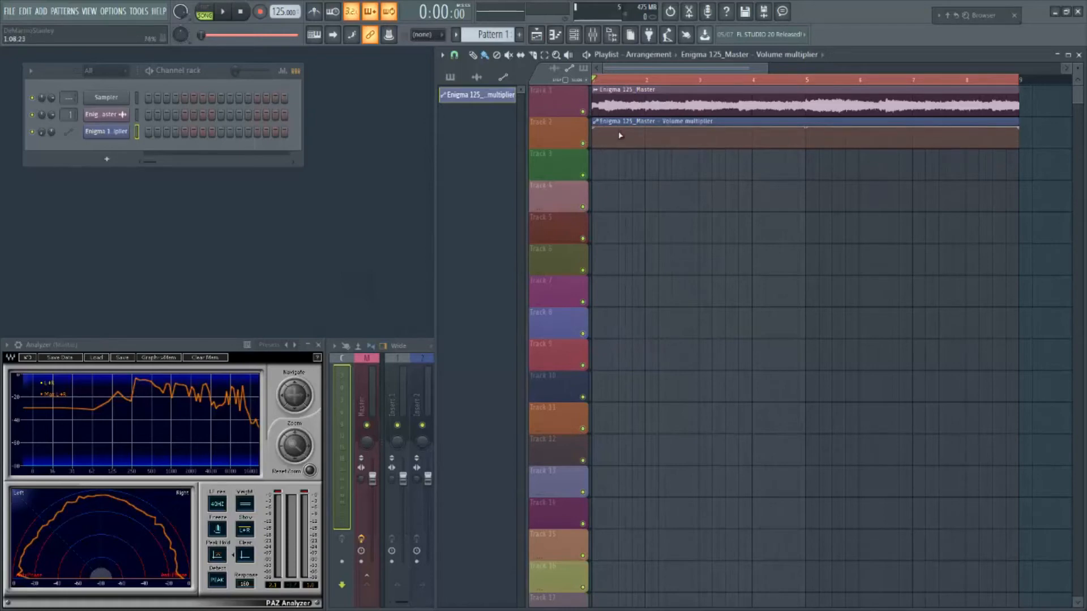
Shape a short fade-in at the start of the volume automation and compare playback before and after it.
{"action": "key", "text": "space"}
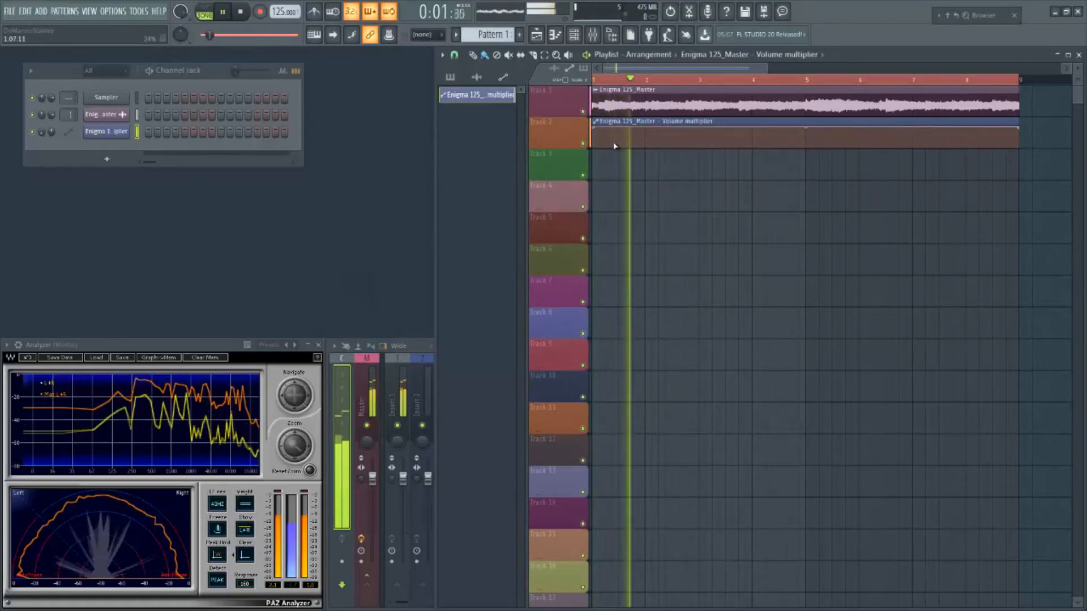
{"action": "left_click_drag", "start_coordinate": [592, 127], "coordinate": [603, 90]}
{"action": "key", "text": "space"}
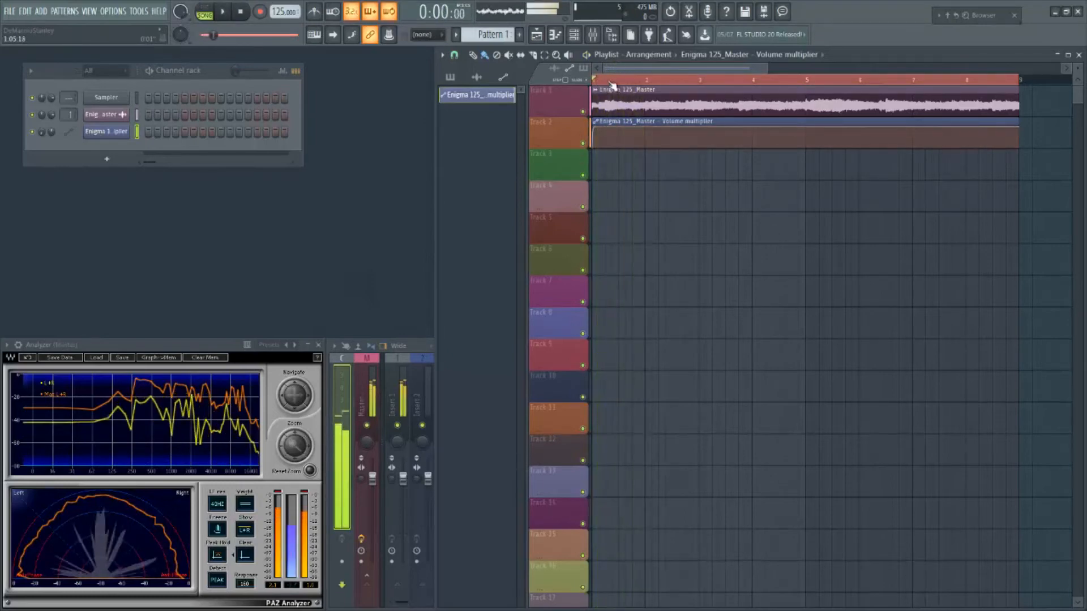
{"action": "key", "text": "space"}
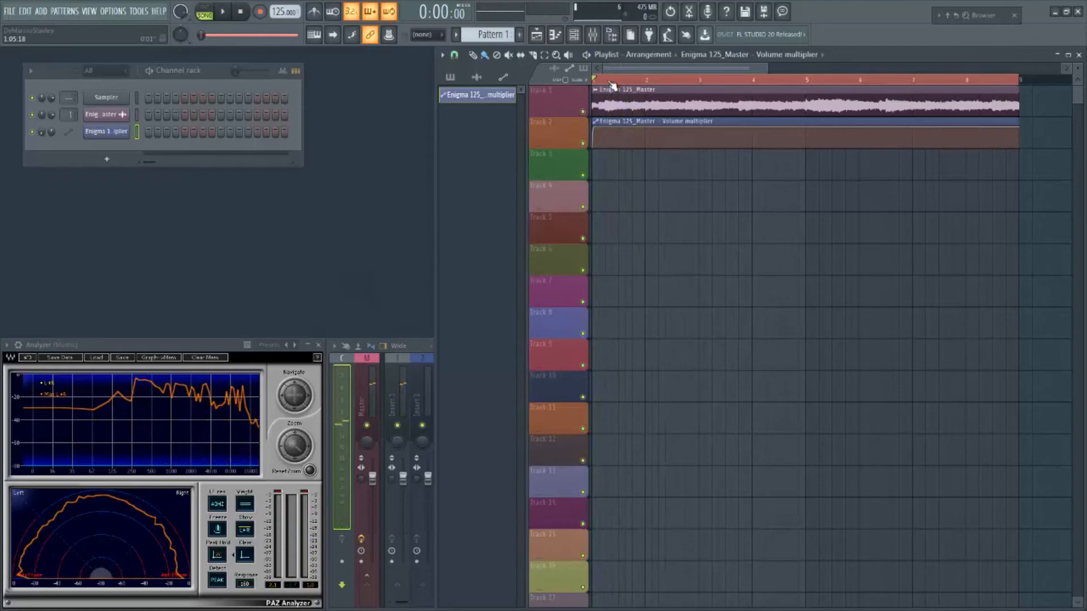
Play the loop's start with the automation track muted and again with it unmuted to compare the fade-in.
{"action": "left_click", "coordinate": [584, 143]}
{"action": "key", "text": "space"}
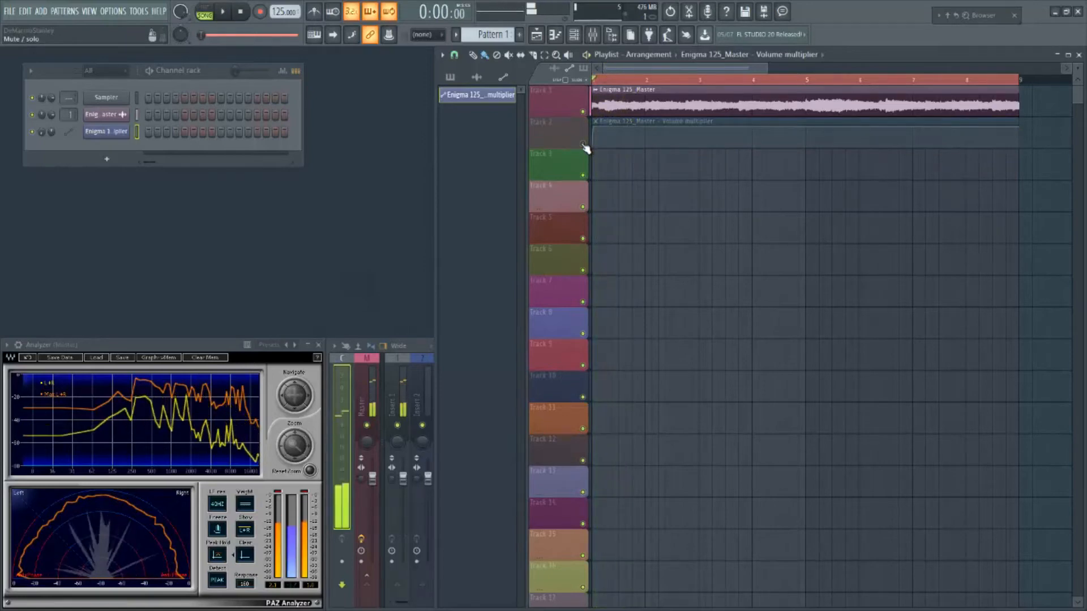
{"action": "left_click", "coordinate": [583, 143]}
{"action": "key", "text": "space"}
{"action": "key", "text": "space"}
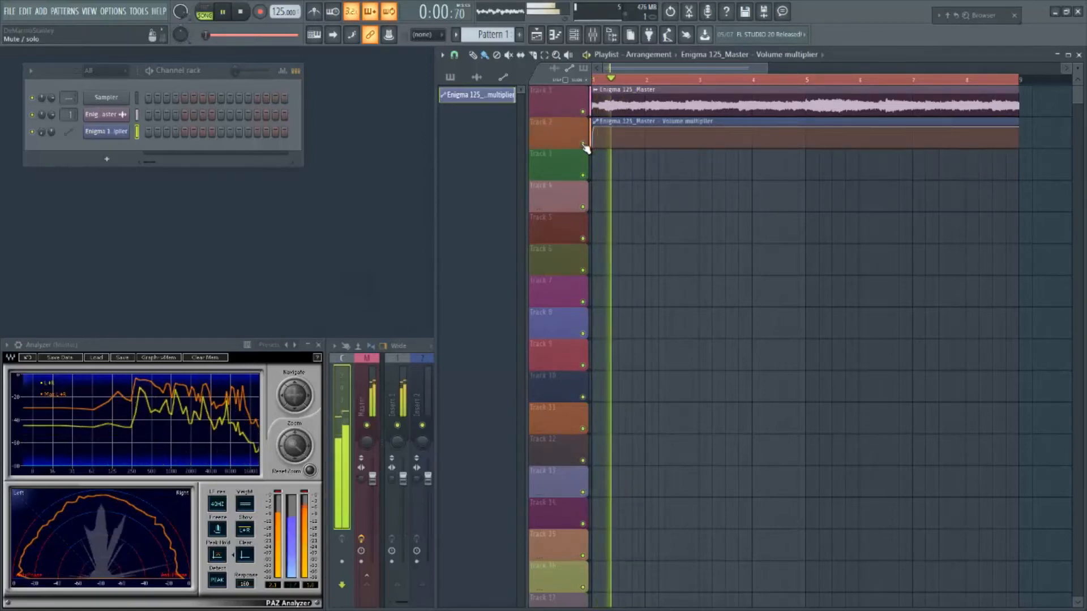
Shape a short fade-out by adding a volume point at 8.15.00 and lowering the last point, playing the loop's end before and after.
{"action": "left_click", "coordinate": [992, 79]}
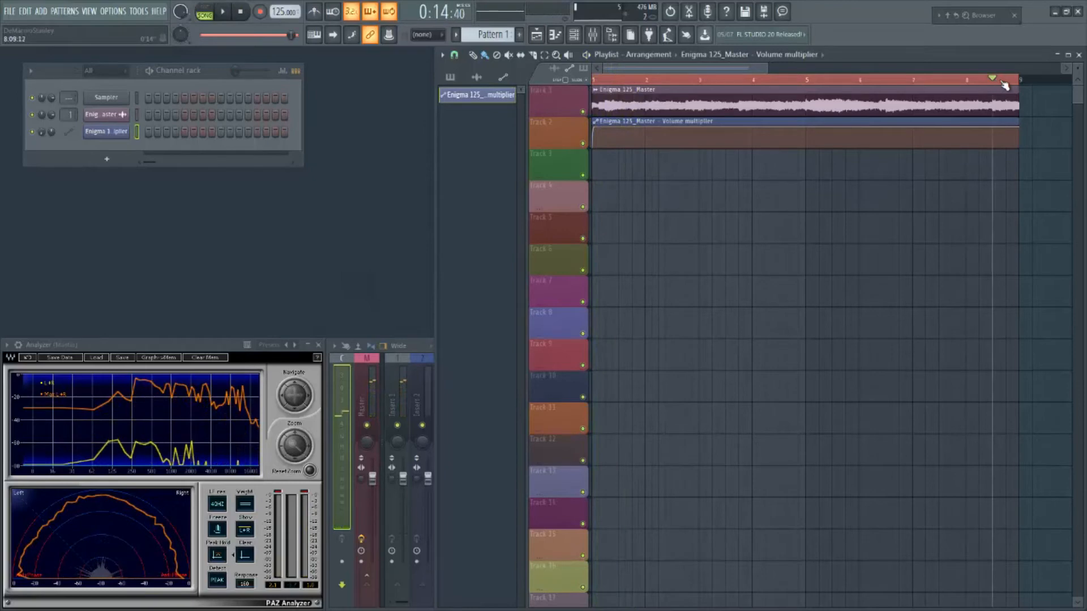
{"action": "key", "text": "space"}
{"action": "left_click_drag", "start_coordinate": [1007, 146], "coordinate": [1007, 105]}
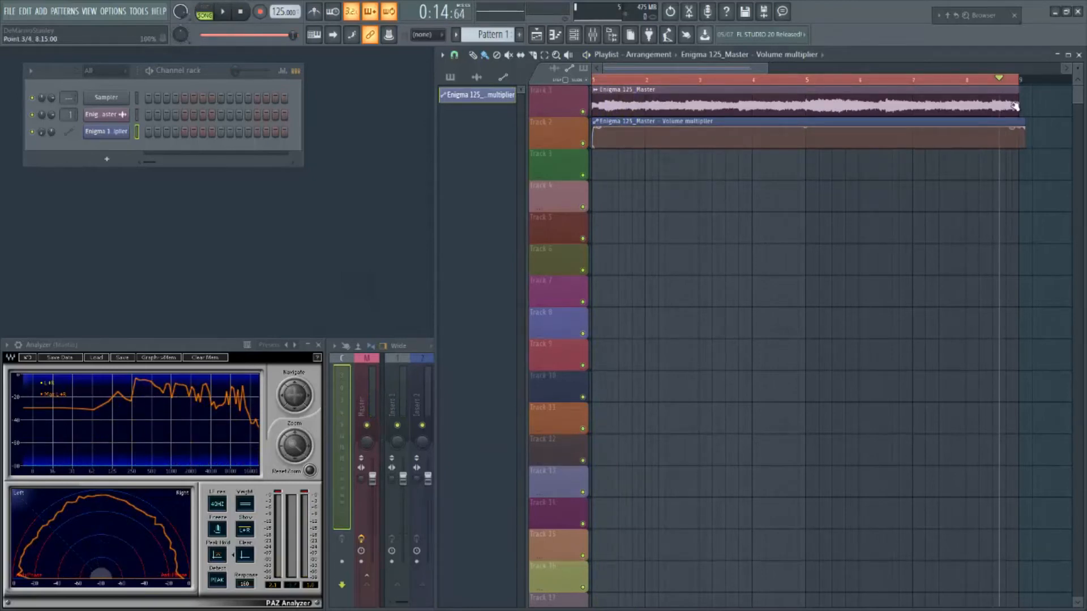
{"action": "left_click_drag", "start_coordinate": [1011, 107], "coordinate": [1018, 181]}
{"action": "key", "text": "space"}
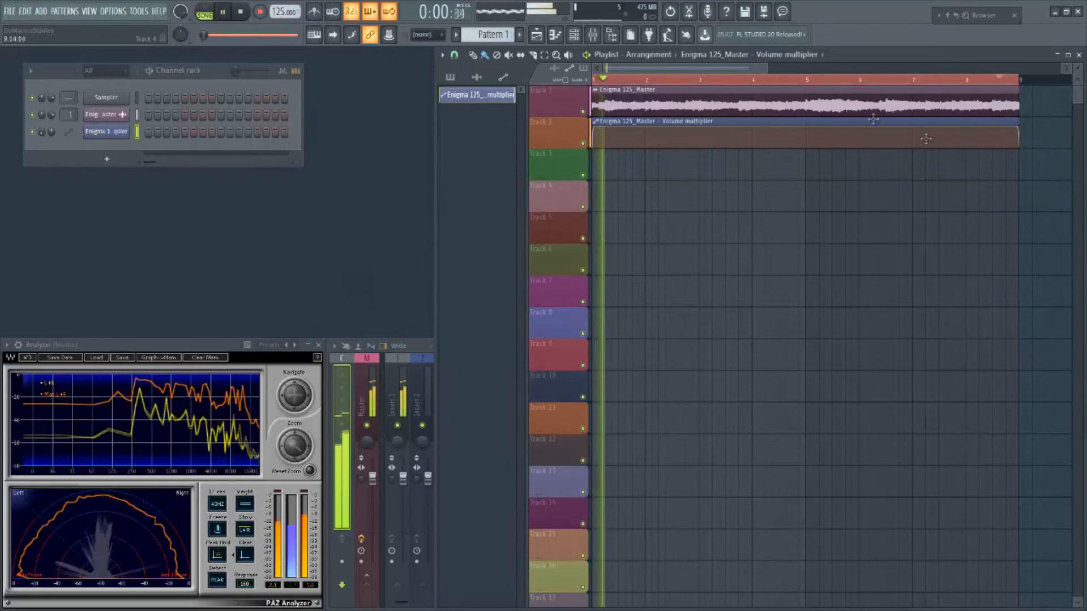
{"action": "key", "text": "space"}
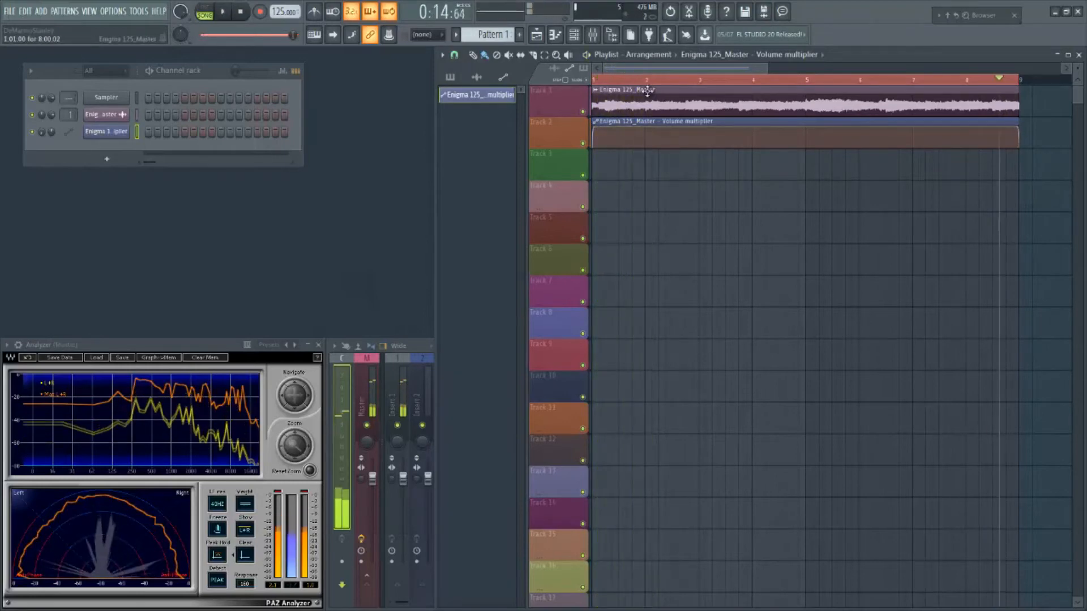
Delete the Enigma 125_Master volume multiplier automation clip from the project.
{"action": "right_click", "coordinate": [478, 95]}
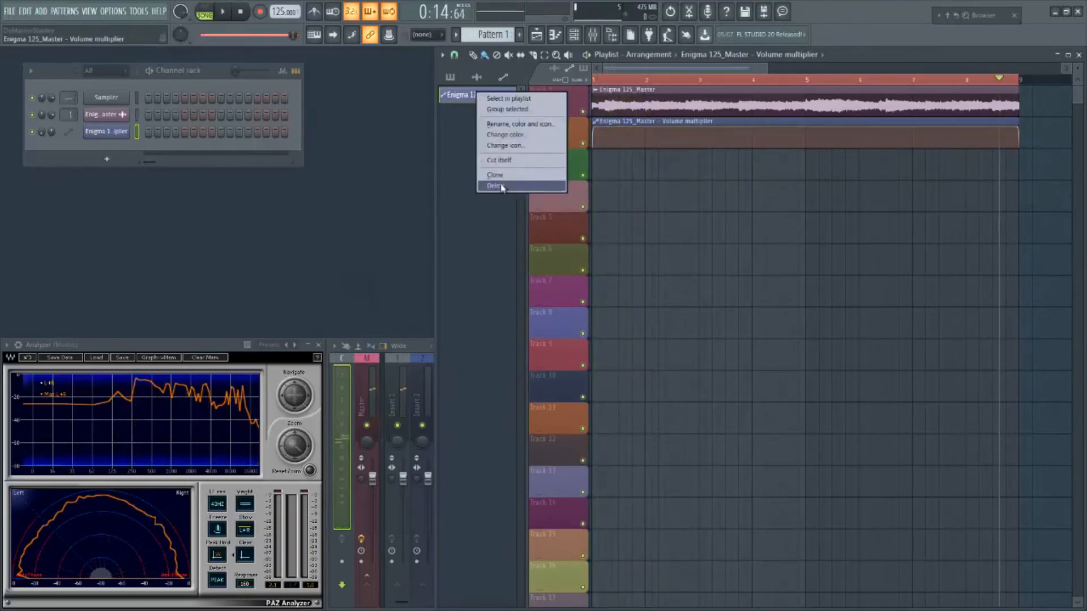
{"action": "left_click", "coordinate": [517, 185]}
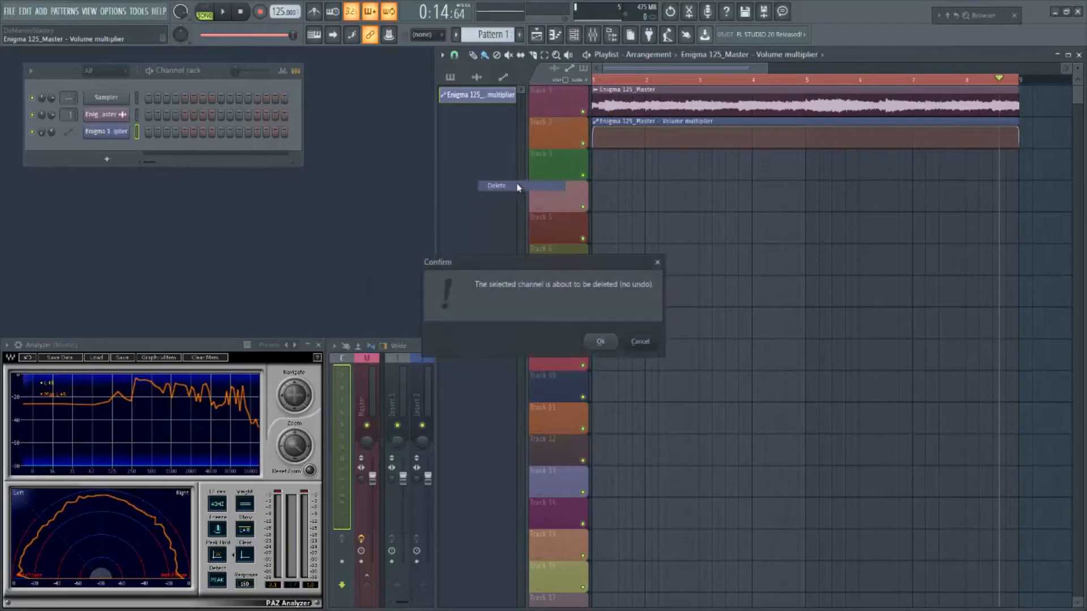
{"action": "left_click", "coordinate": [584, 334]}
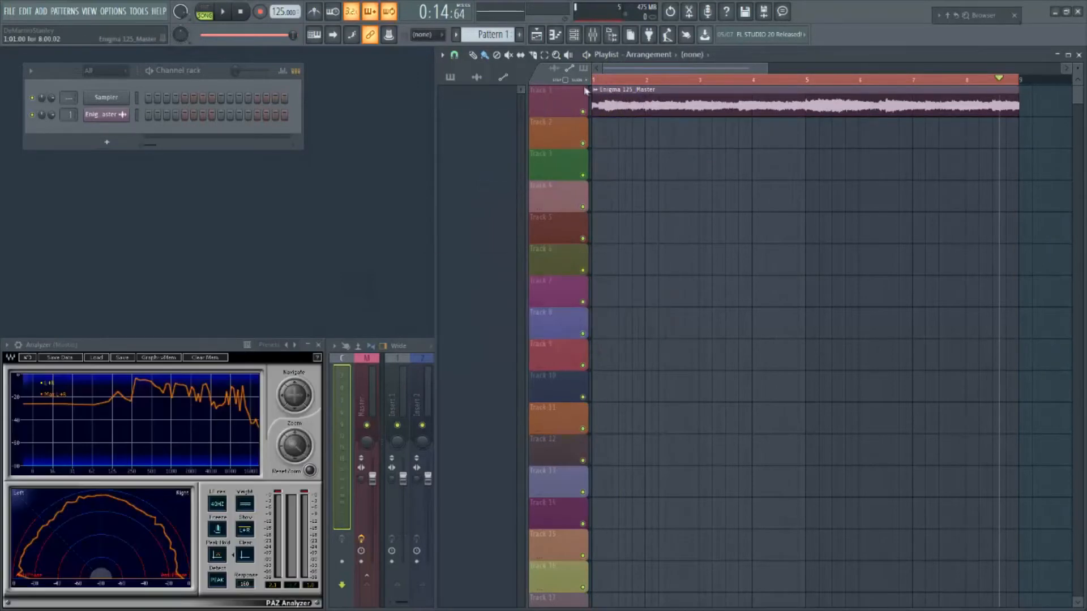
Create a panning automation clip for the Enigma 125_Master audio clip.
{"action": "left_click", "coordinate": [595, 90]}
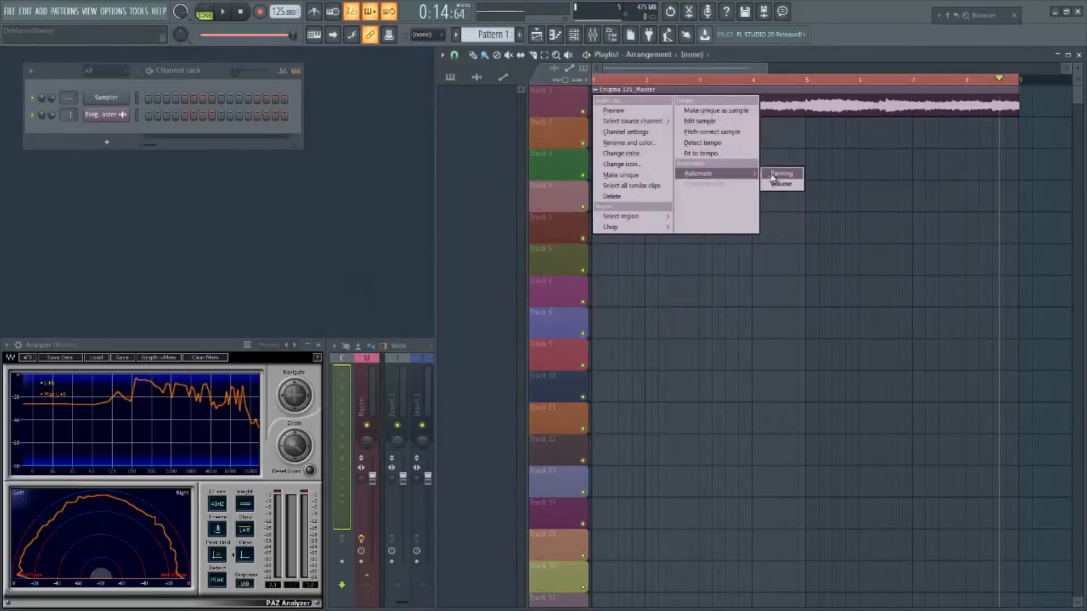
{"action": "left_click", "coordinate": [790, 58]}
{"action": "left_click", "coordinate": [594, 90]}
{"action": "mouse_move", "coordinate": [694, 175]}
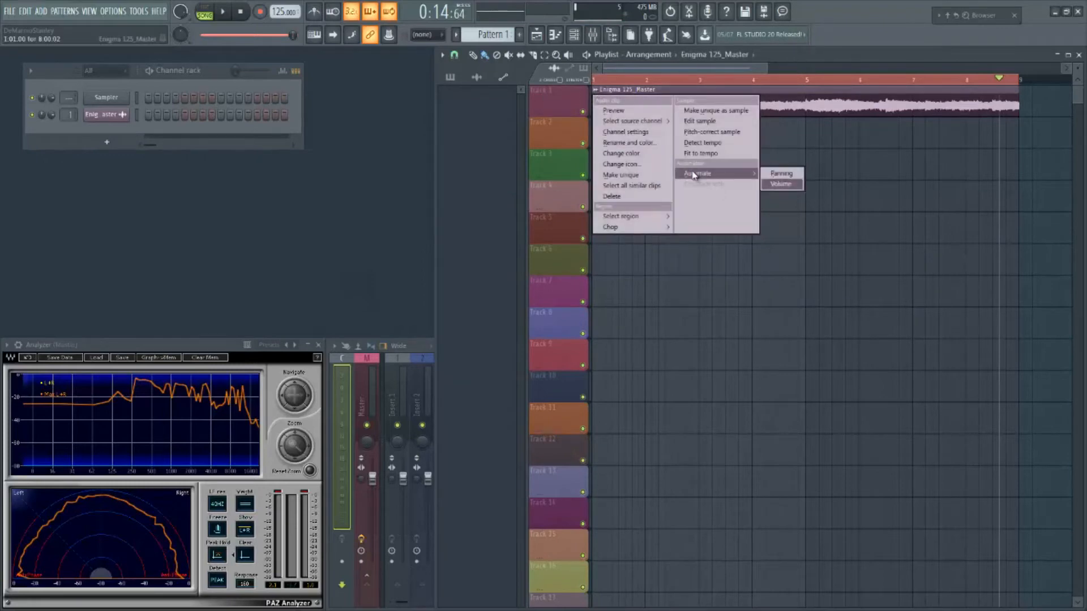
{"action": "left_click", "coordinate": [781, 174]}
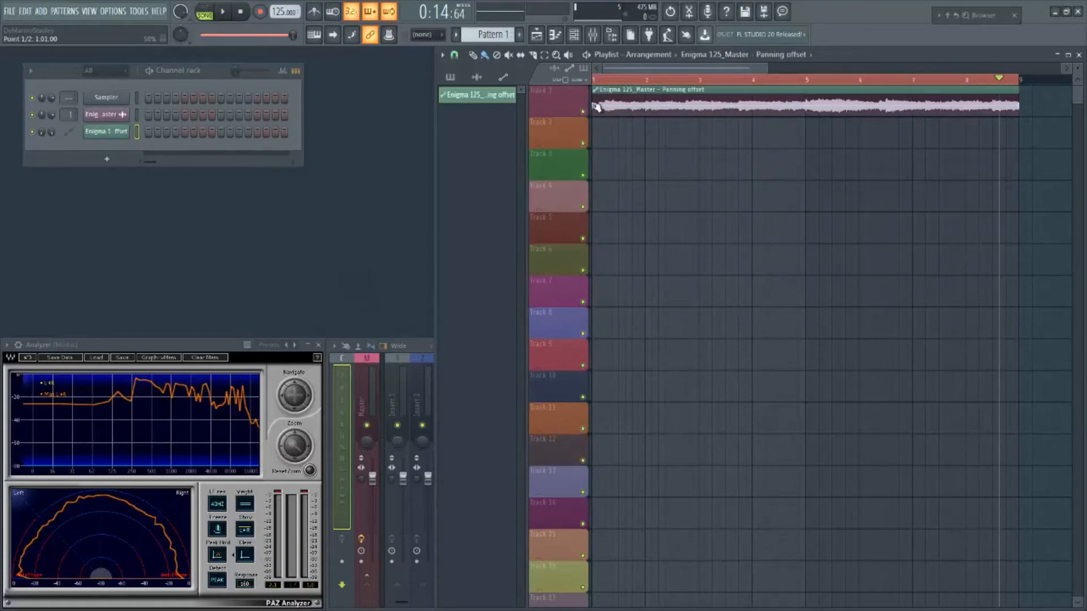
Lower the first panning point to the bottom, add a point at 4.01.00 at 100%, and adjust the curve between them.
{"action": "left_click_drag", "start_coordinate": [597, 108], "coordinate": [599, 134]}
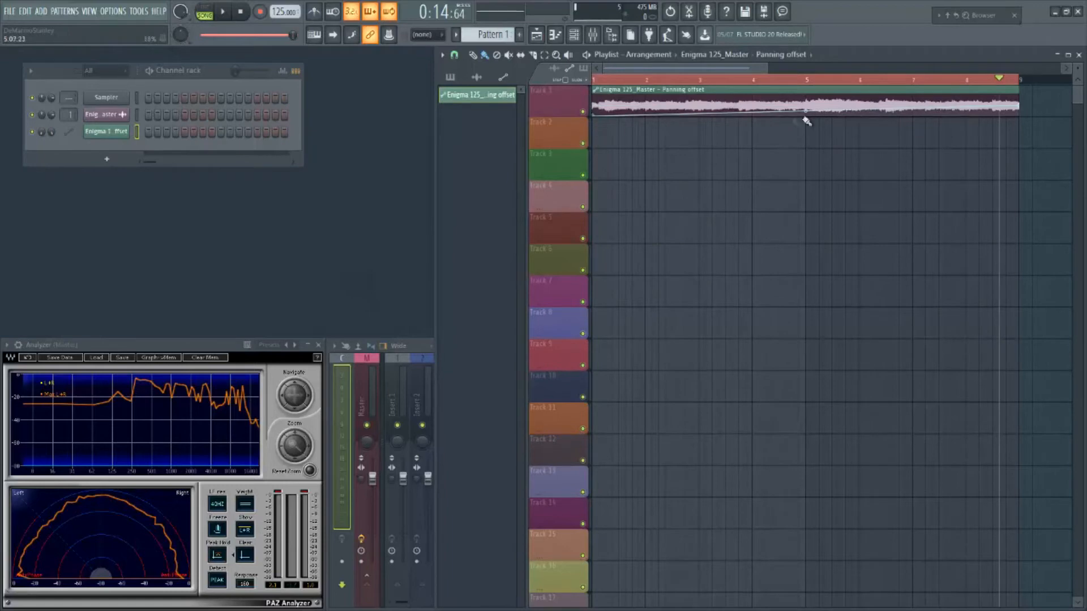
{"action": "left_click_drag", "start_coordinate": [754, 115], "coordinate": [752, 95]}
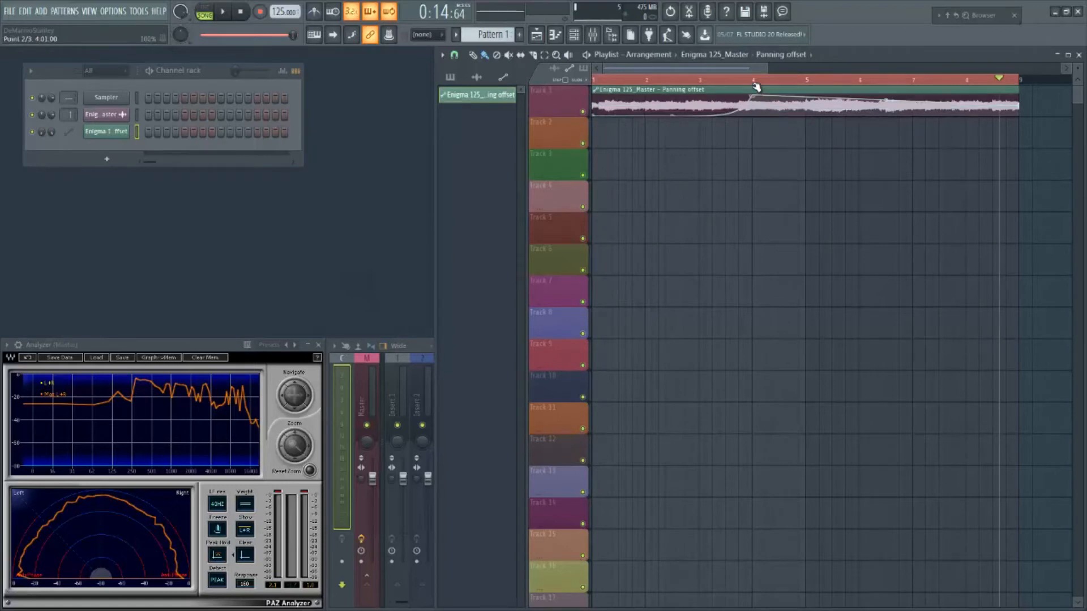
{"action": "left_click_drag", "start_coordinate": [672, 114], "coordinate": [671, 585]}
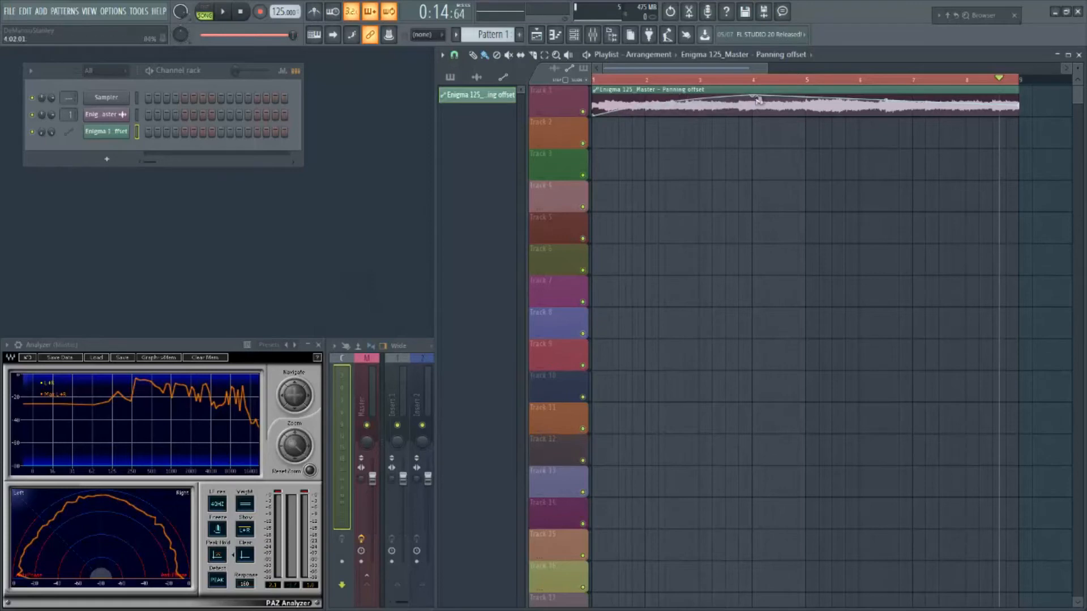
{"action": "mouse_move", "coordinate": [752, 97]}
{"action": "left_mouse_down"}
{"action": "mouse_move", "coordinate": [753, 110]}
{"action": "mouse_move", "coordinate": [754, 95]}
{"action": "left_mouse_up"}
{"action": "left_click_drag", "start_coordinate": [673, 102], "coordinate": [679, 112]}
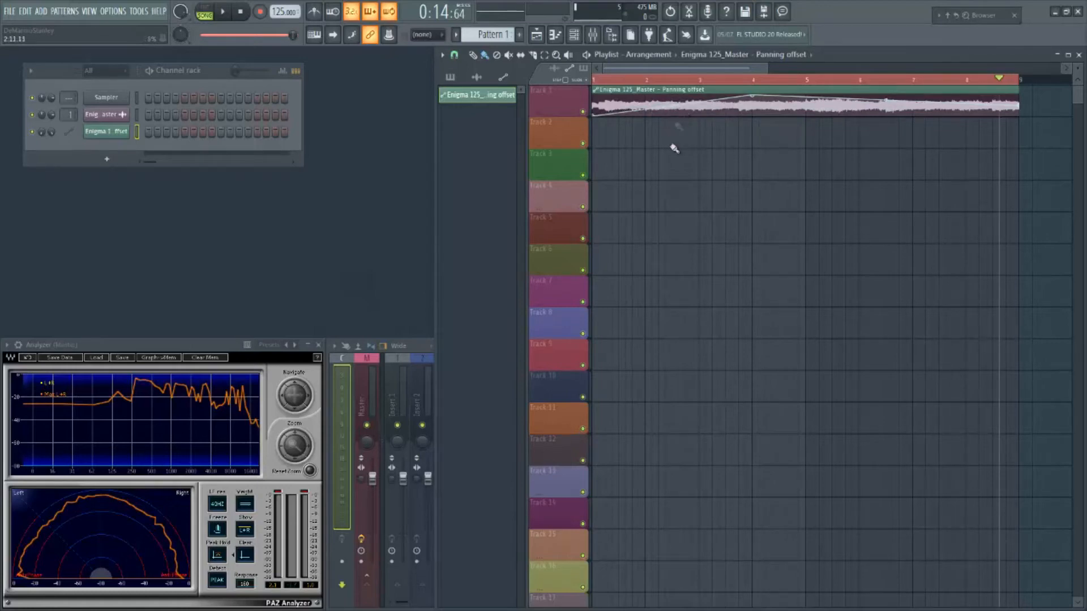
Play the panning from the start and extend it with a bottom-level point at bar 6 rising to the top at the end.
{"action": "left_click", "coordinate": [242, 12]}
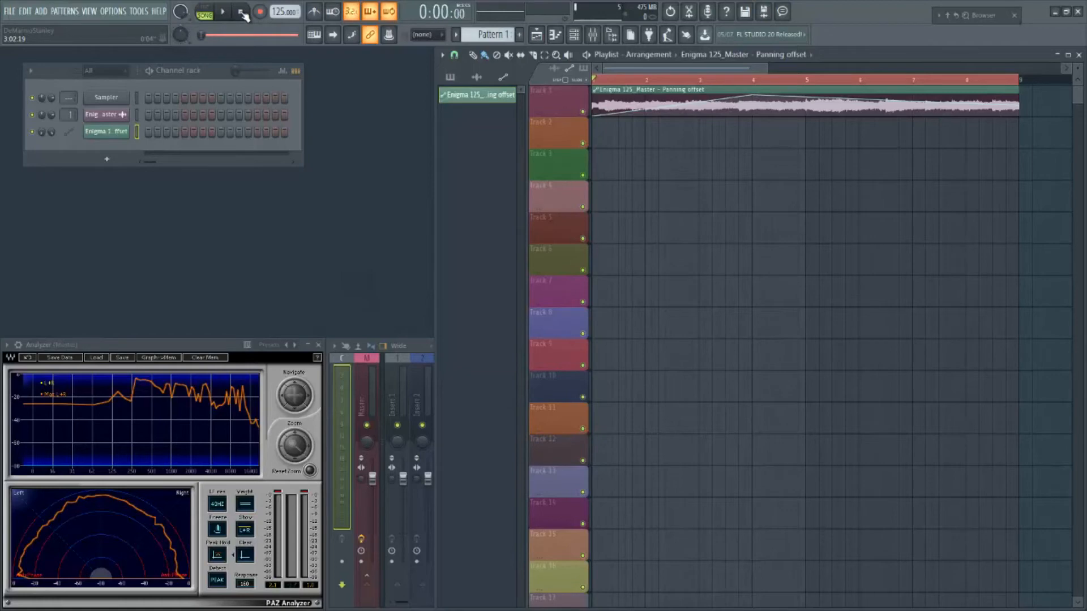
{"action": "key", "text": "space"}
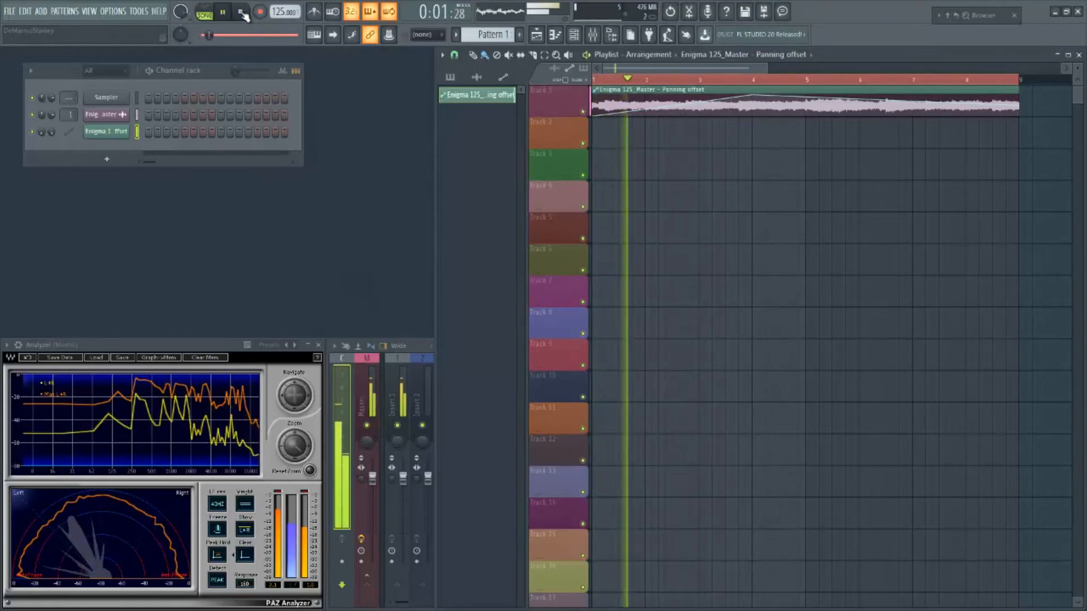
{"action": "right_click", "coordinate": [860, 100]}
{"action": "left_click_drag", "start_coordinate": [860, 100], "coordinate": [860, 120]}
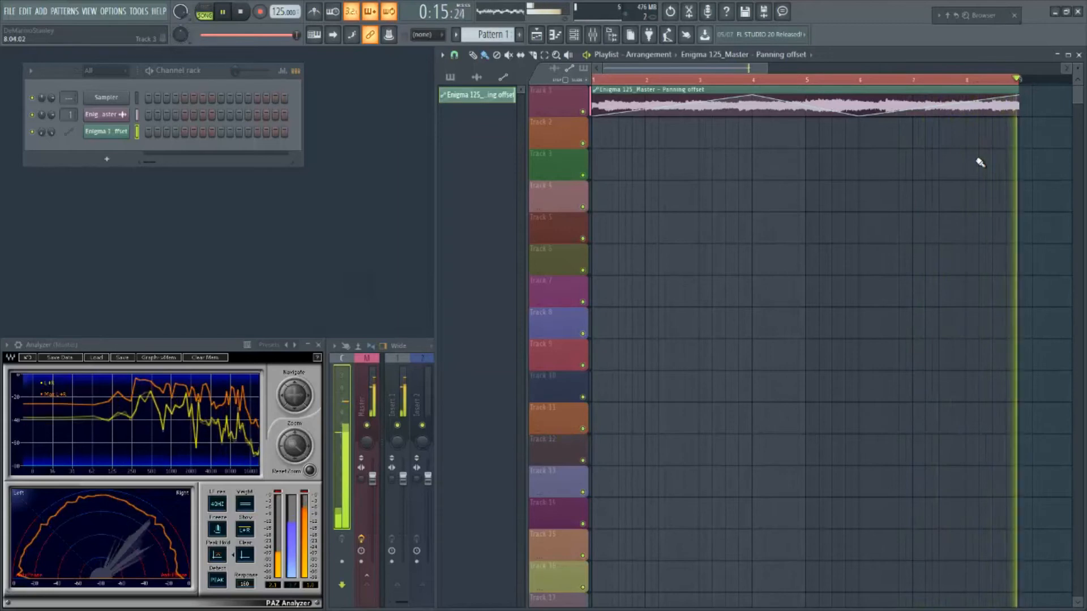
{"action": "key", "text": "space"}
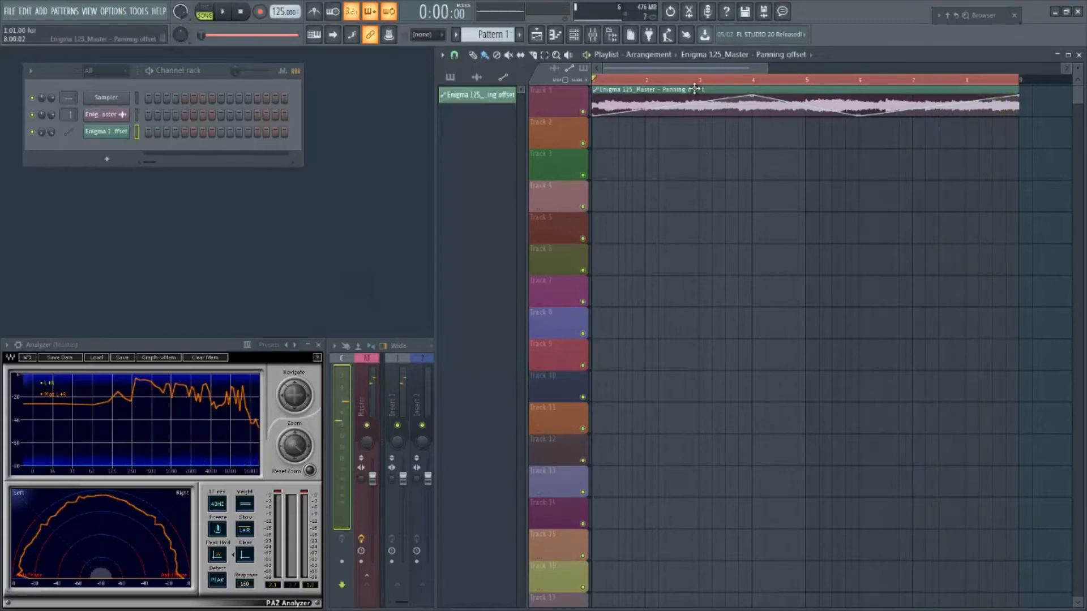
Remove the panning automation clip from the playlist and delete its channel from the project.
{"action": "right_click", "coordinate": [694, 89]}
{"action": "right_click", "coordinate": [453, 100]}
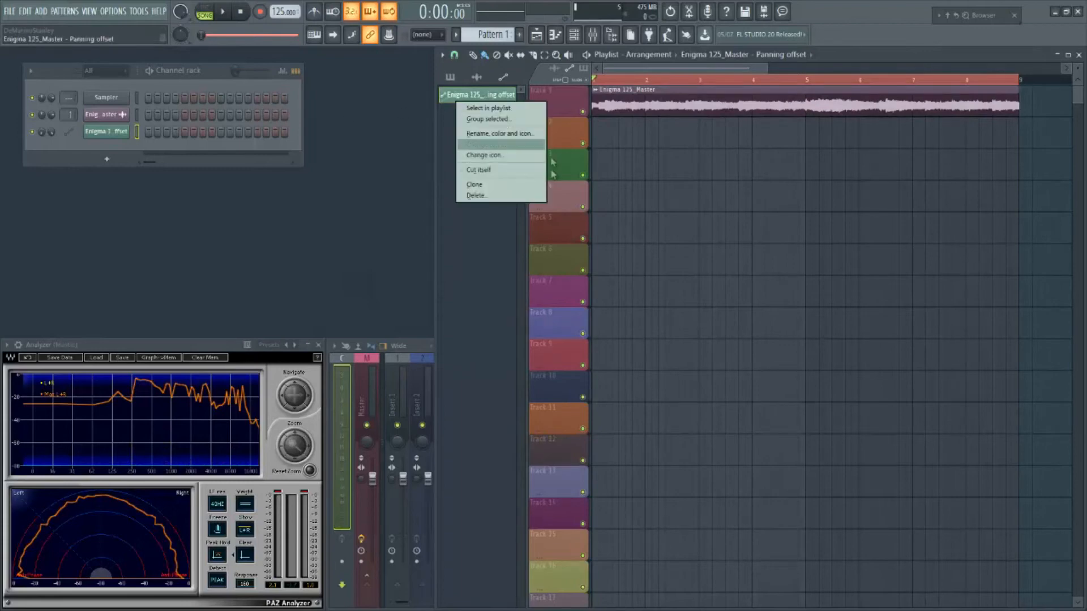
{"action": "left_click", "coordinate": [516, 197]}
{"action": "left_click", "coordinate": [610, 348]}
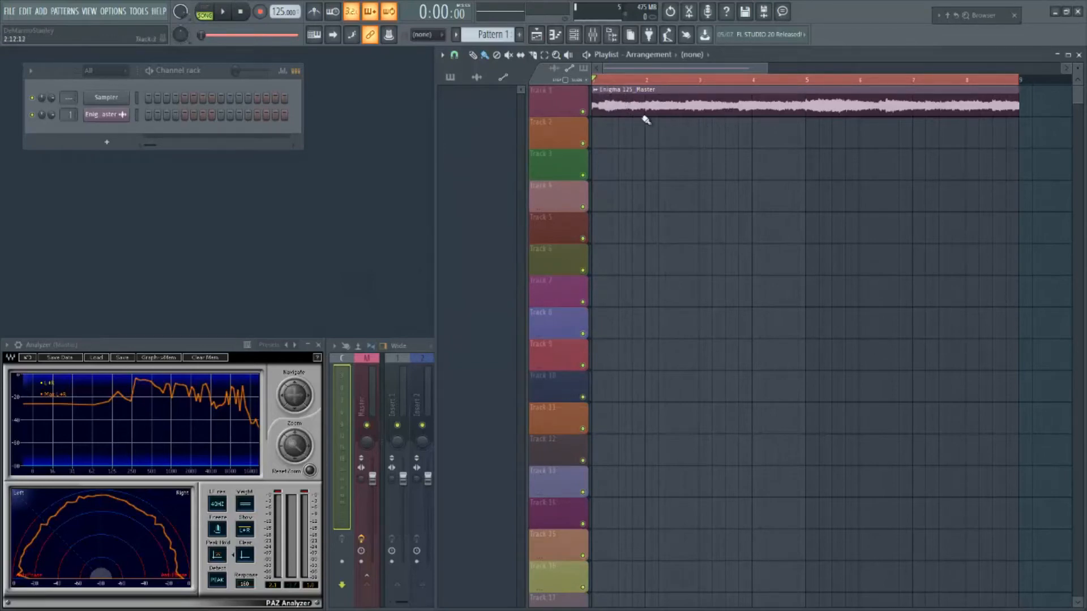
Assign the Enigma 125_Master channel to mixer insert 1, giving the mixer track the channel's name, colour and icon.
{"action": "left_click", "coordinate": [103, 115]}
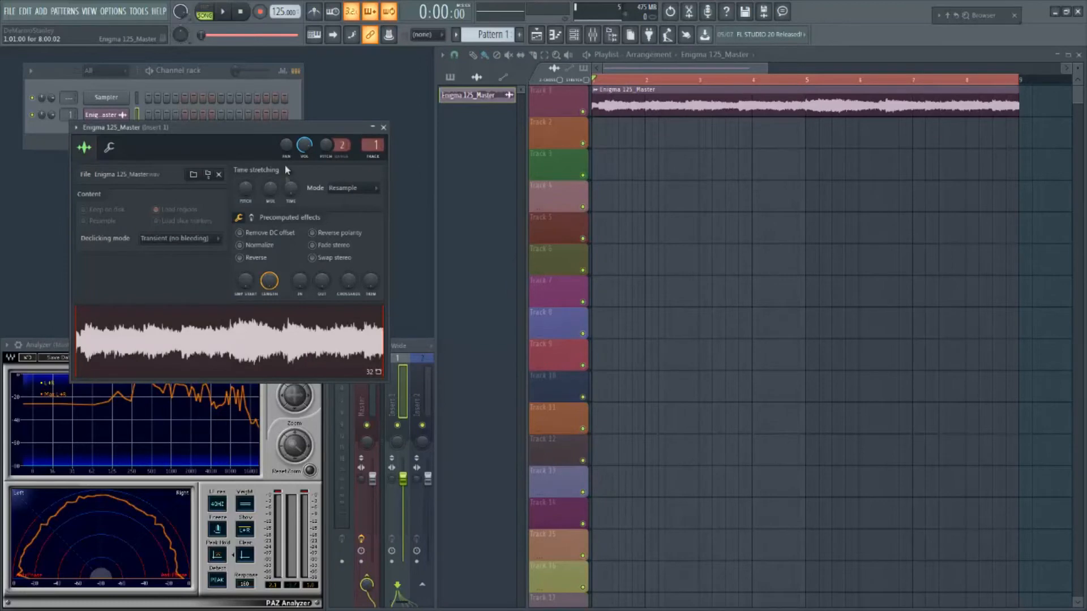
{"action": "left_click", "coordinate": [373, 128]}
{"action": "left_click", "coordinate": [373, 128]}
{"action": "left_click", "coordinate": [383, 128]}
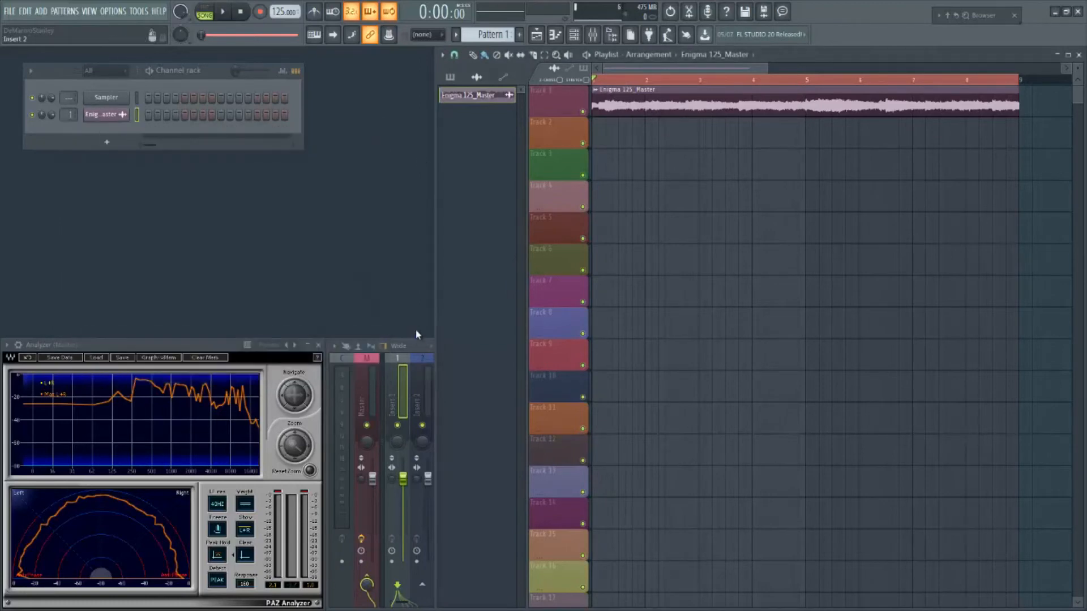
{"action": "left_click", "coordinate": [426, 343]}
{"action": "left_click", "coordinate": [506, 346]}
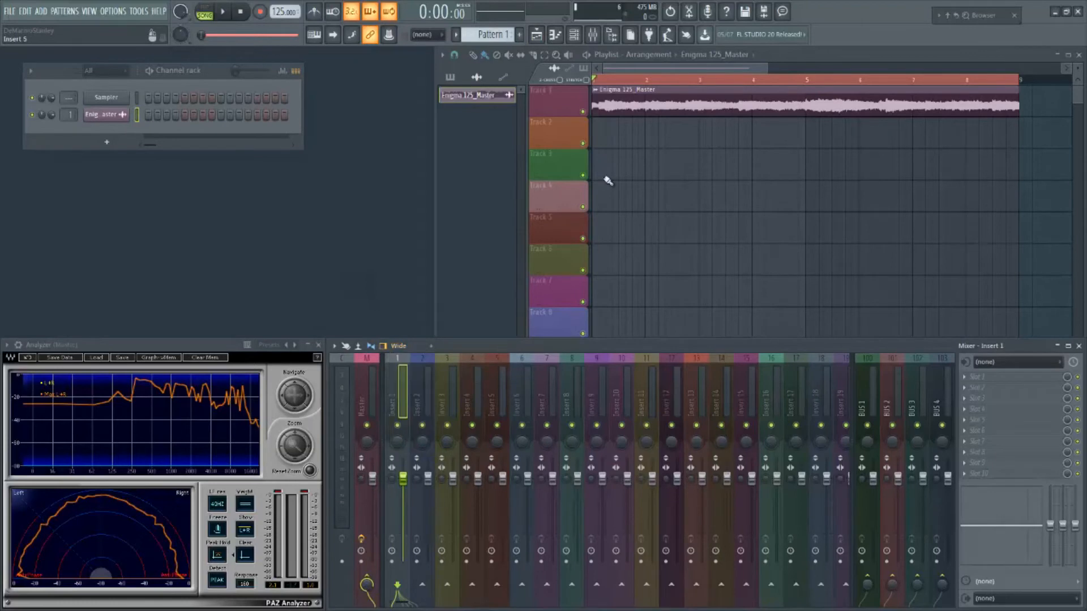
{"action": "double_click", "coordinate": [665, 107]}
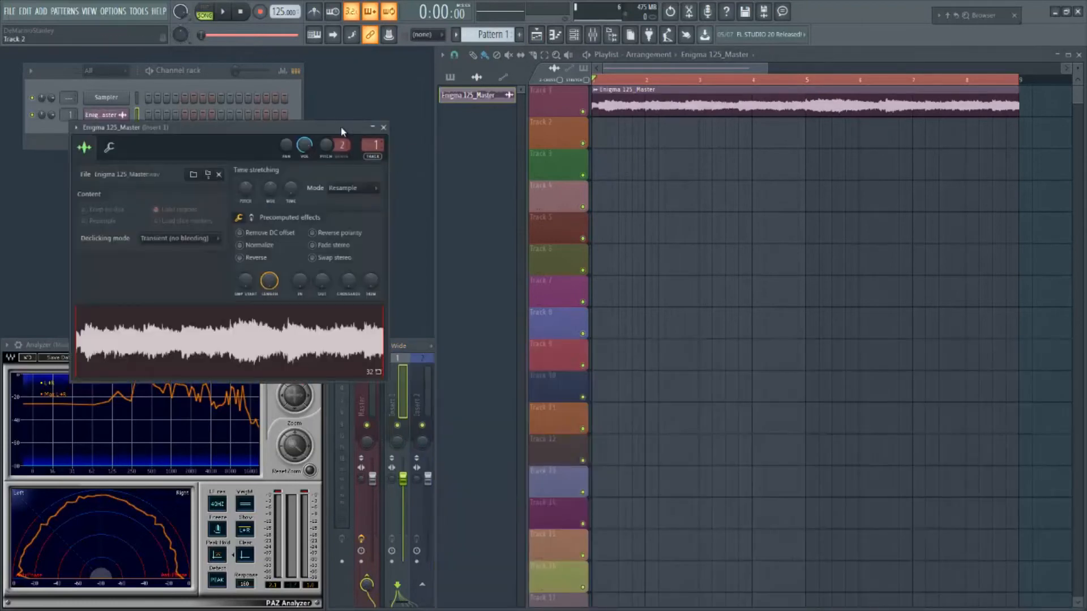
{"action": "left_click_drag", "start_coordinate": [343, 132], "coordinate": [360, 131]}
{"action": "left_click", "coordinate": [388, 161]}
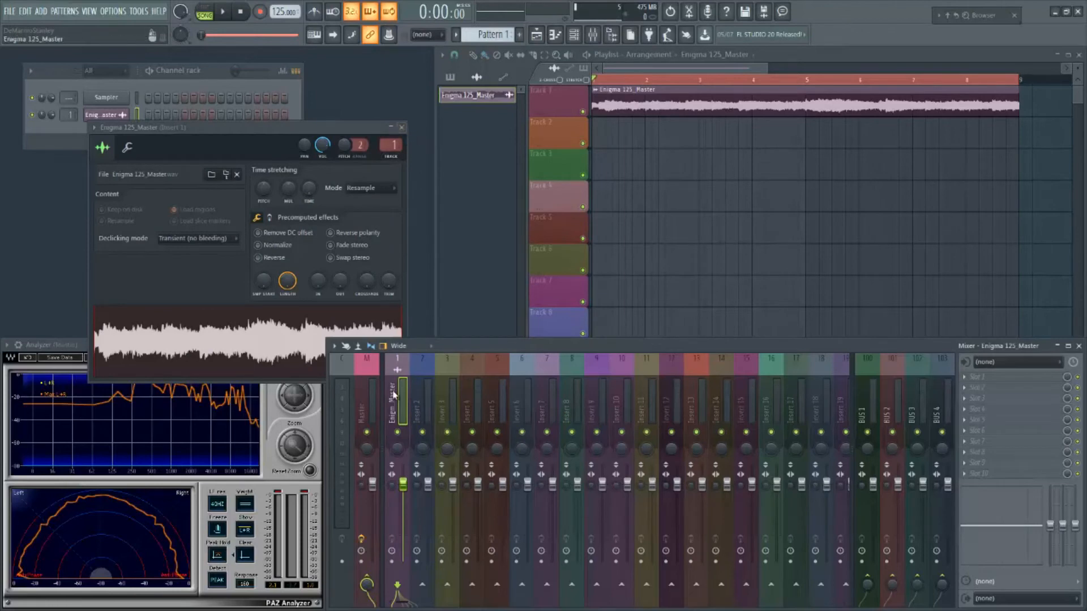
{"action": "left_click", "coordinate": [401, 130]}
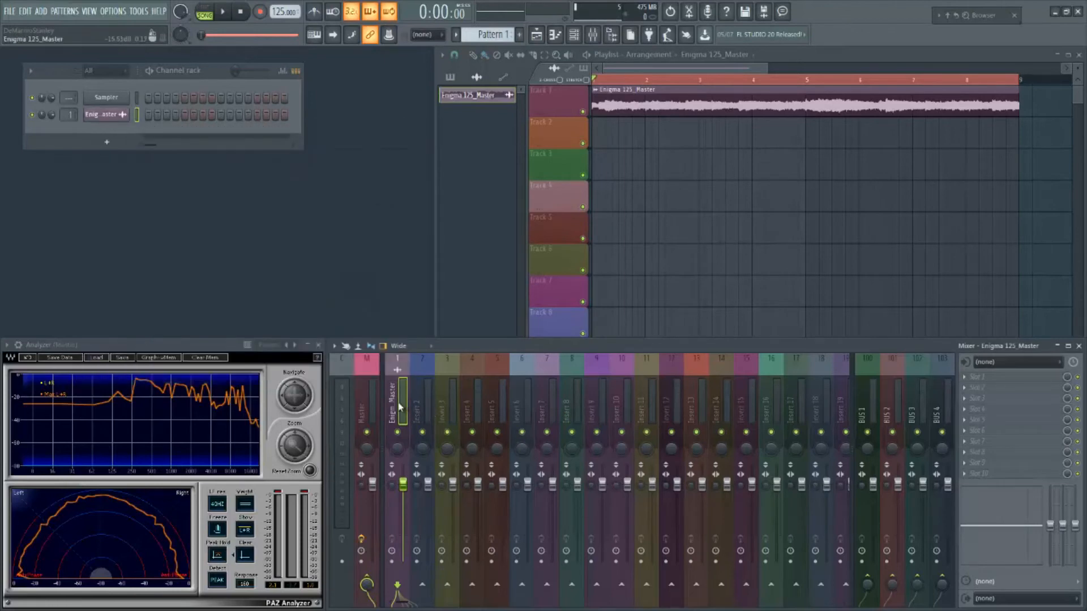
Create an automation clip for the volume fader of the Enigma 125_Master mixer track.
{"action": "right_click", "coordinate": [403, 486]}
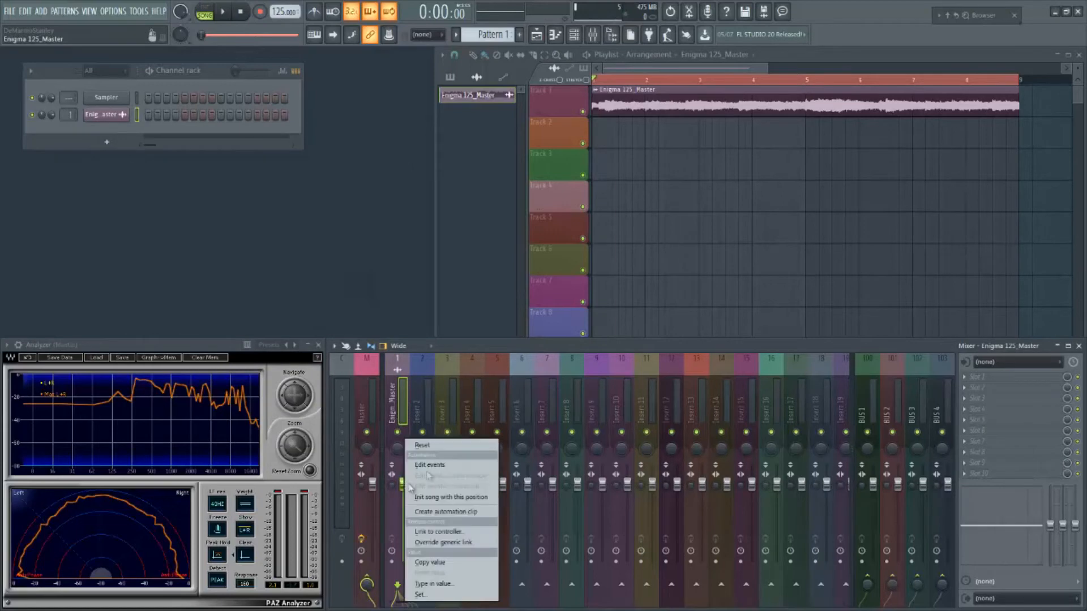
{"action": "left_click", "coordinate": [473, 511]}
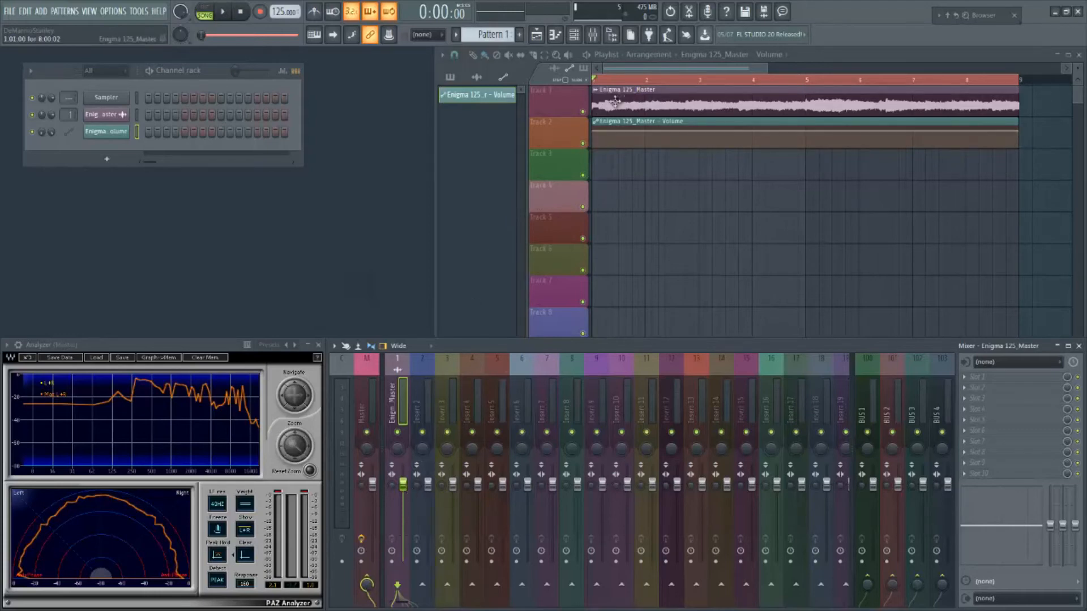
{"action": "left_click", "coordinate": [673, 74]}
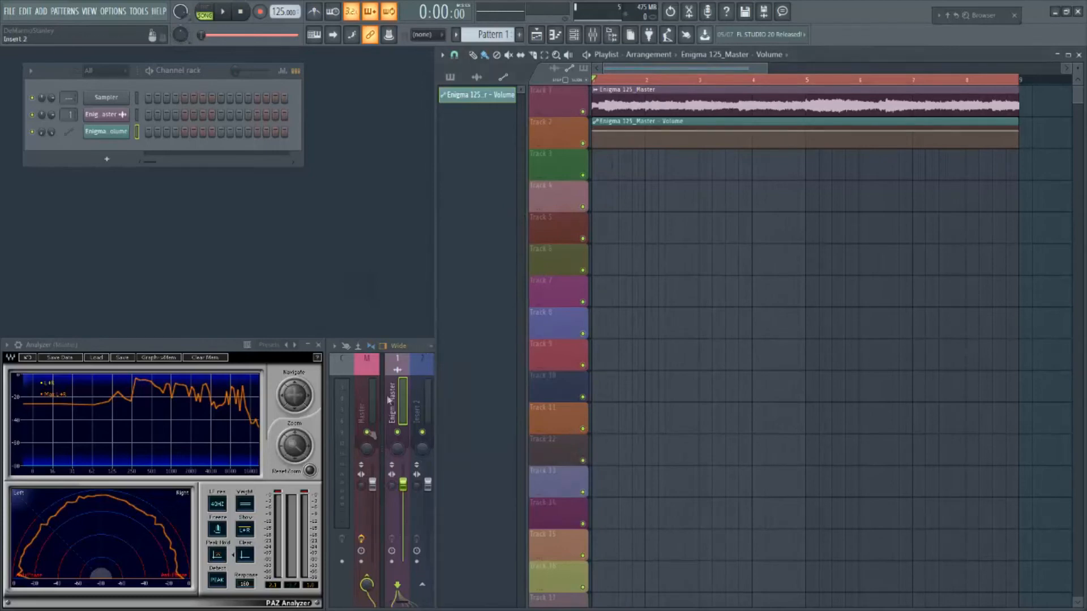
Try lowering the Enigma 125_Master mixer fader to about 56% and placing a volume automation point at 2.01.00.
{"action": "right_click", "coordinate": [647, 133]}
{"action": "left_click_drag", "start_coordinate": [647, 133], "coordinate": [648, 133]}
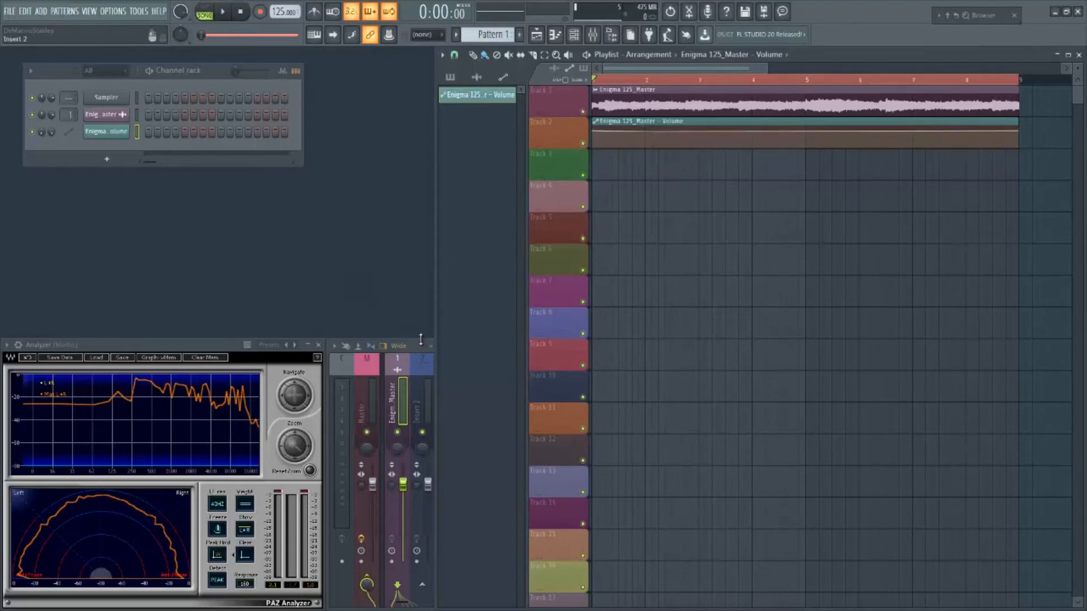
{"action": "left_click", "coordinate": [398, 396]}
{"action": "left_click_drag", "start_coordinate": [406, 485], "coordinate": [413, 564]}
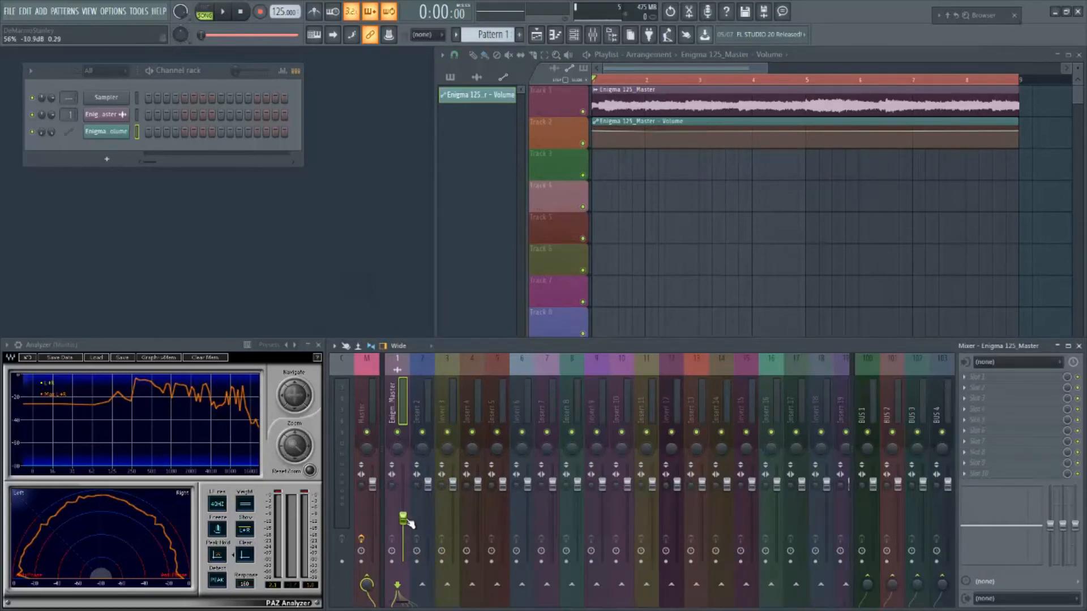
{"action": "left_click", "coordinate": [648, 132]}
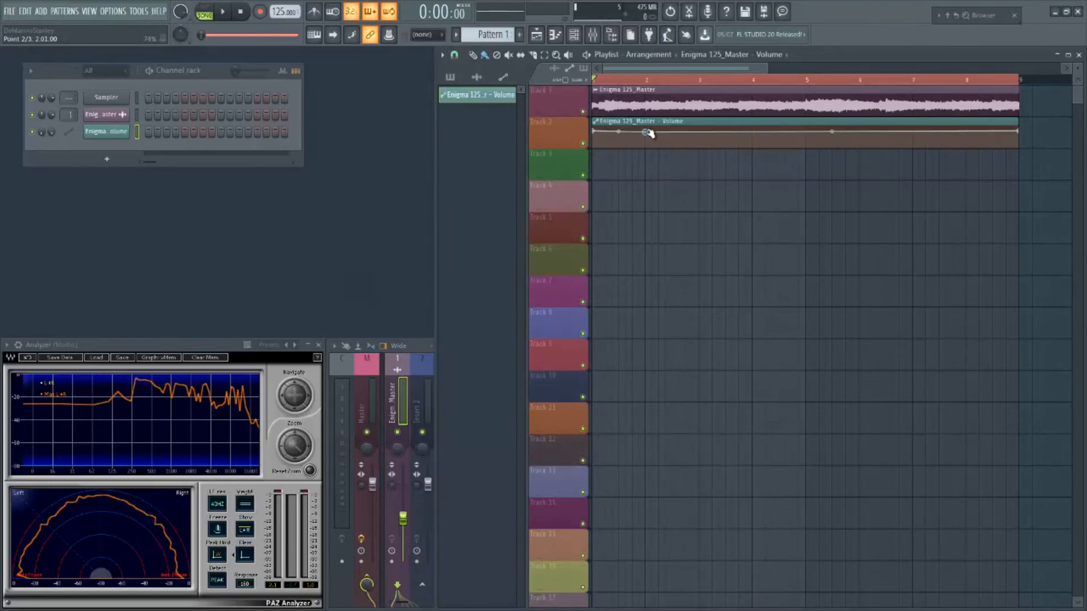
{"action": "left_click_drag", "start_coordinate": [648, 132], "coordinate": [649, 131]}
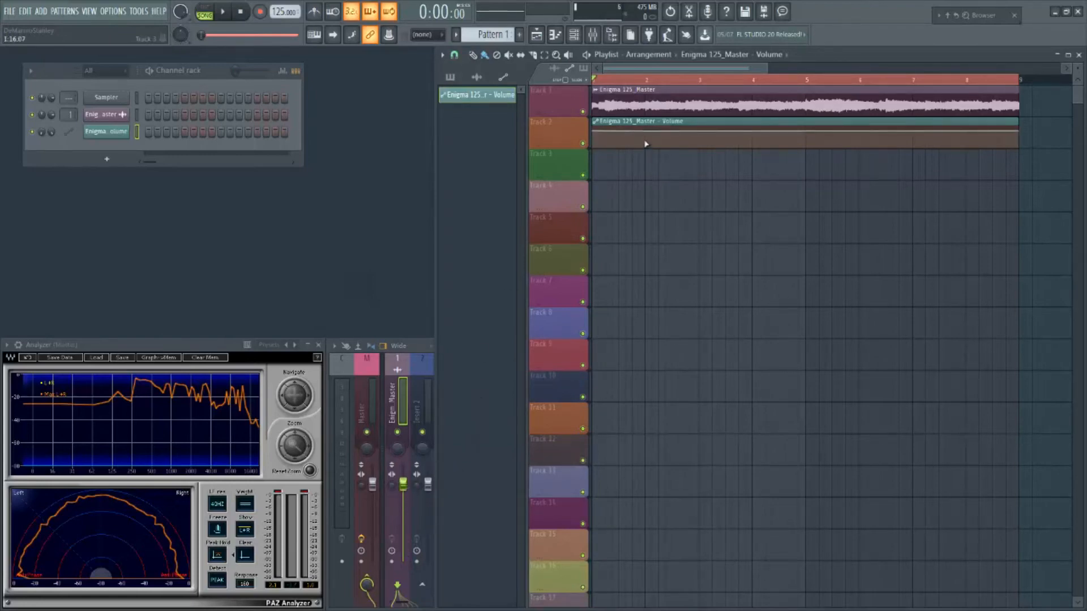
Lower the volume automation's start point to the minimum to form a fade-in up to bar 2, and play it back.
{"action": "left_click_drag", "start_coordinate": [592, 131], "coordinate": [598, 164]}
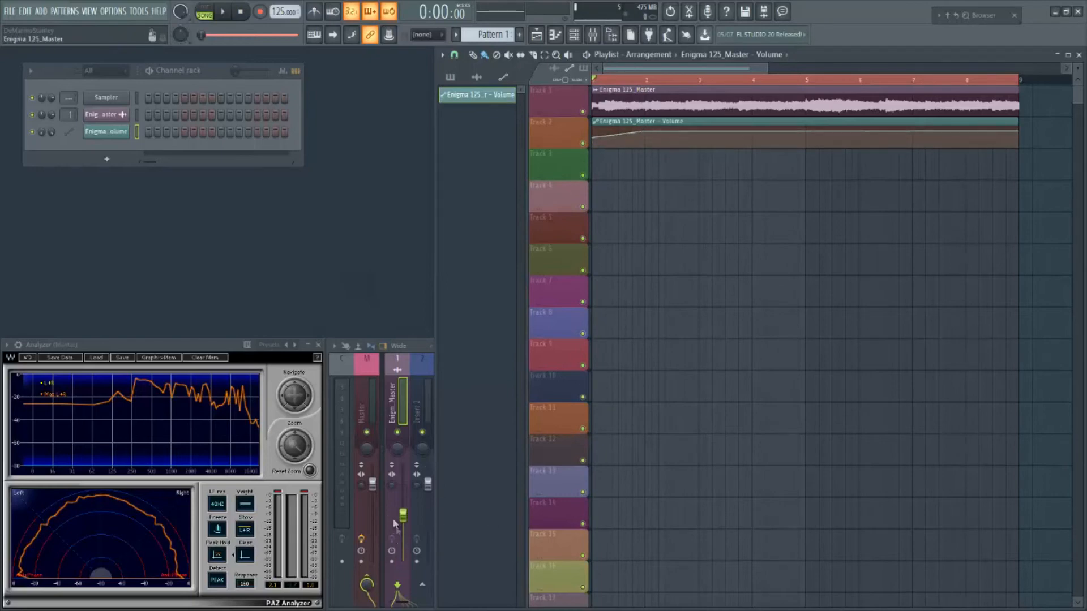
{"action": "left_click_drag", "start_coordinate": [592, 137], "coordinate": [589, 225]}
{"action": "left_click_drag", "start_coordinate": [593, 146], "coordinate": [589, 197]}
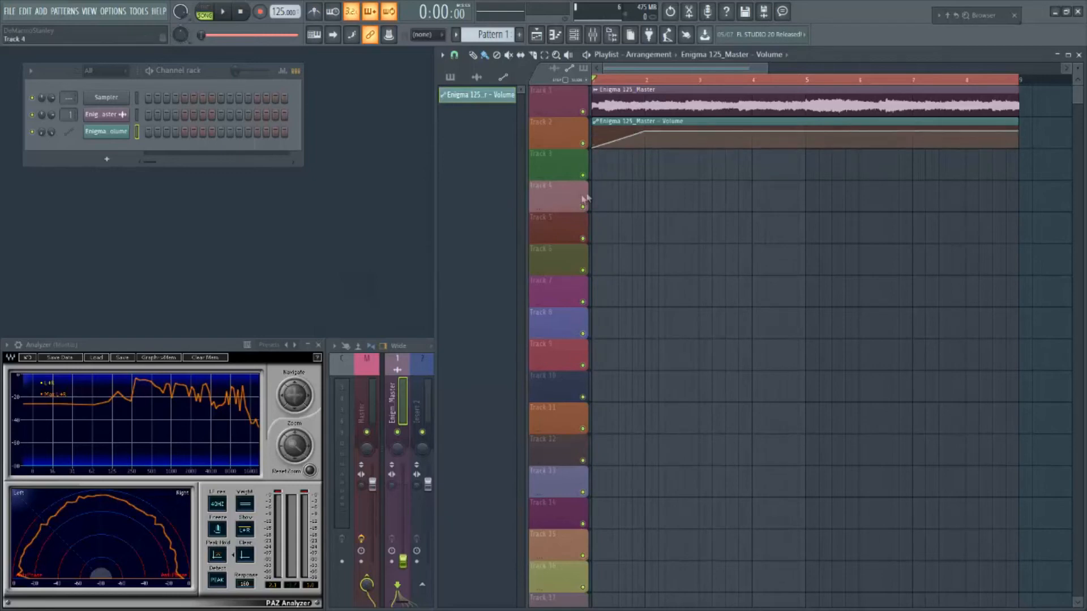
{"action": "key", "text": "space"}
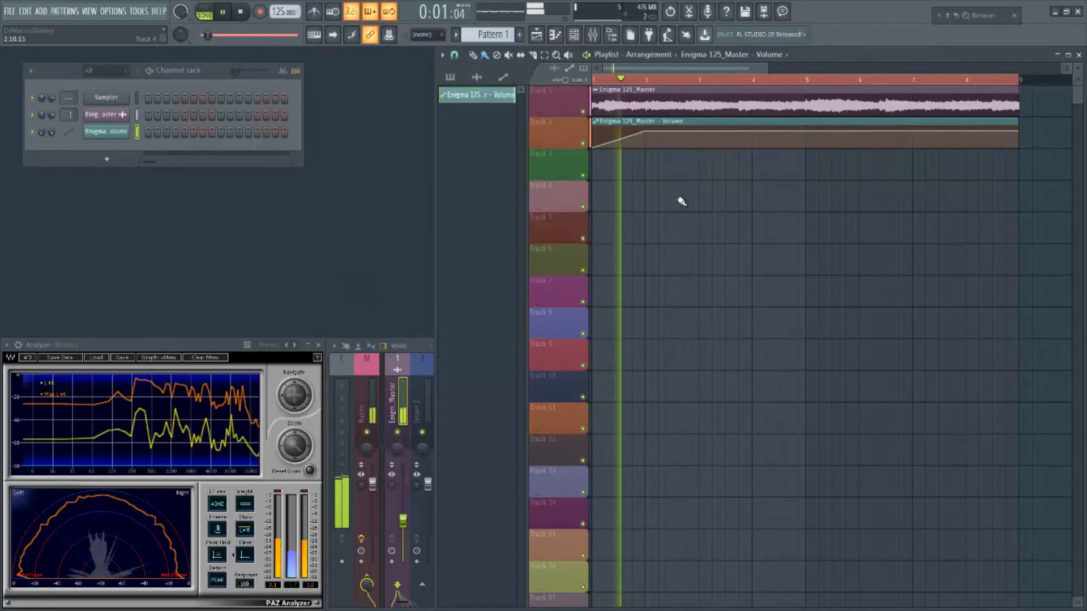
{"action": "key", "text": "space"}
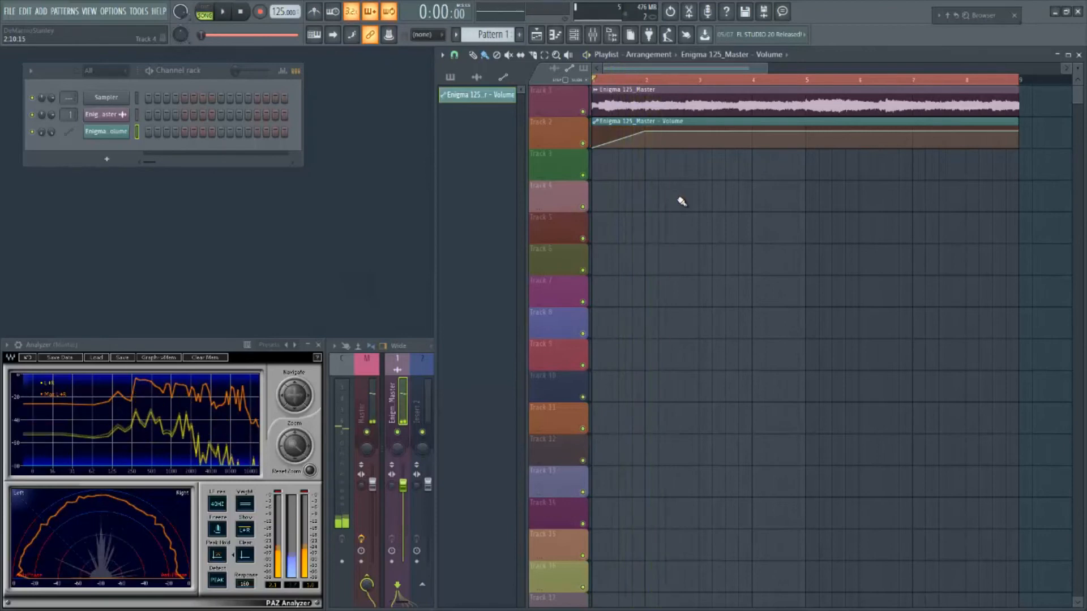
Extend the volume fade-in to about bar 3, play it back, and pull the clip's end point to about bar 9 at a lower level.
{"action": "left_click_drag", "start_coordinate": [645, 131], "coordinate": [706, 131]}
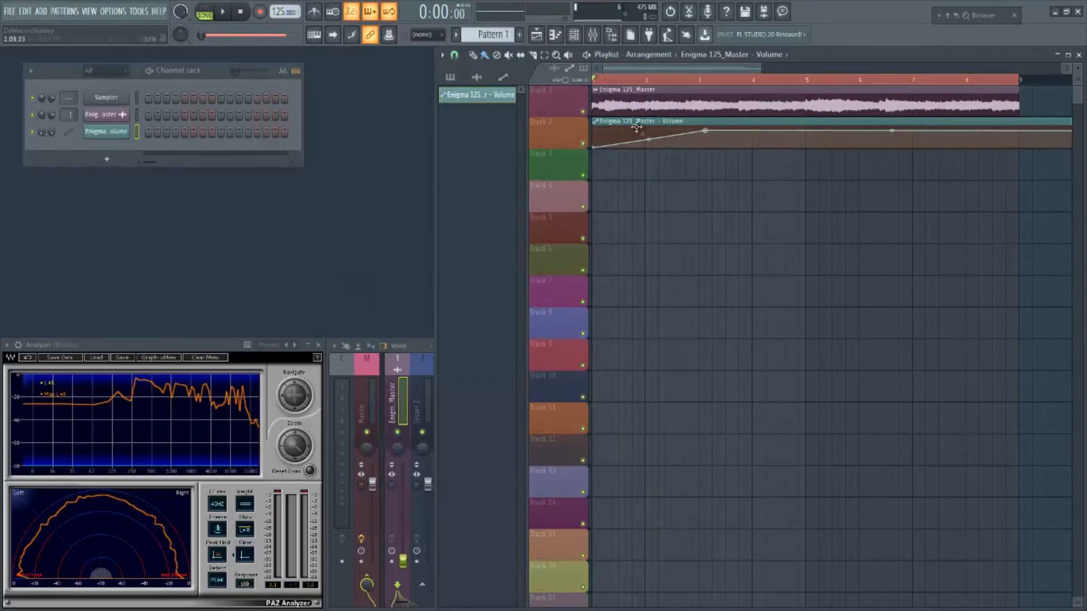
{"action": "key", "text": "space"}
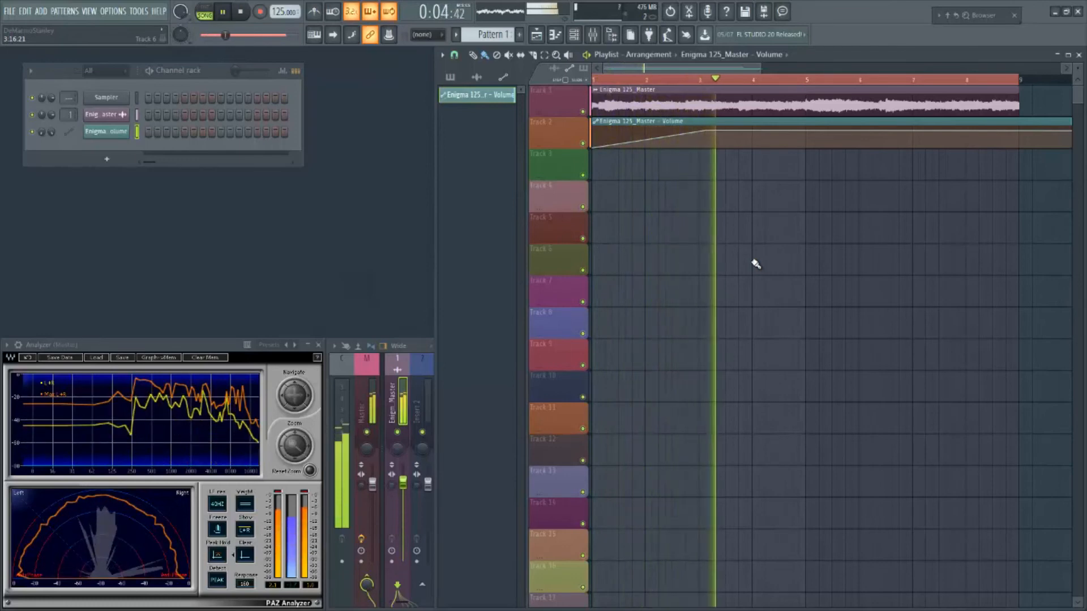
{"action": "key", "text": "space"}
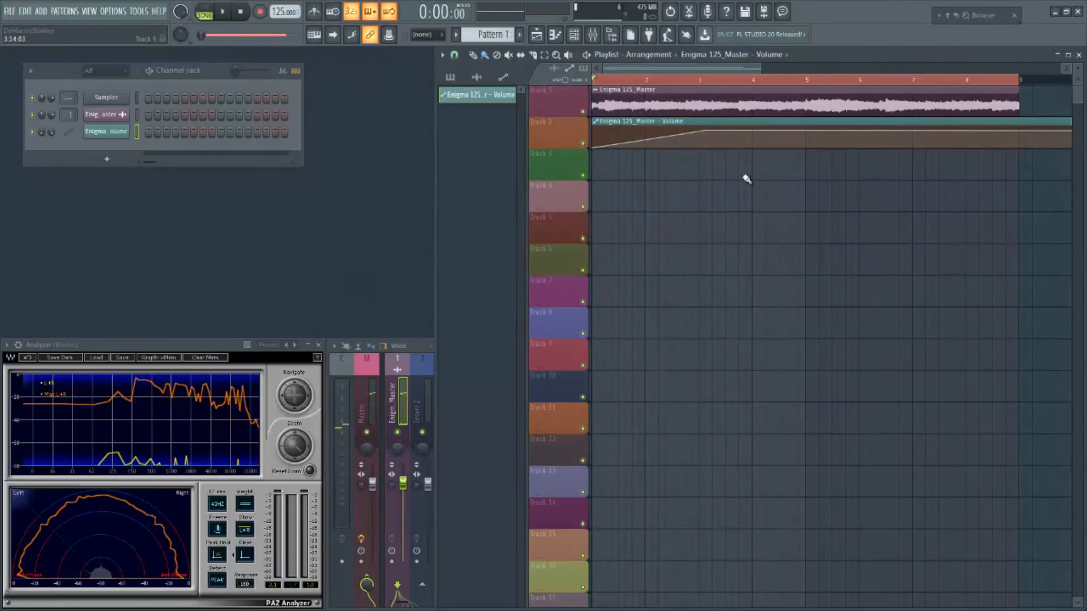
{"action": "scroll", "coordinate": [771, 83], "scroll_direction": "down", "scroll_amount": 3}
{"action": "left_click_drag", "start_coordinate": [848, 130], "coordinate": [820, 138]}
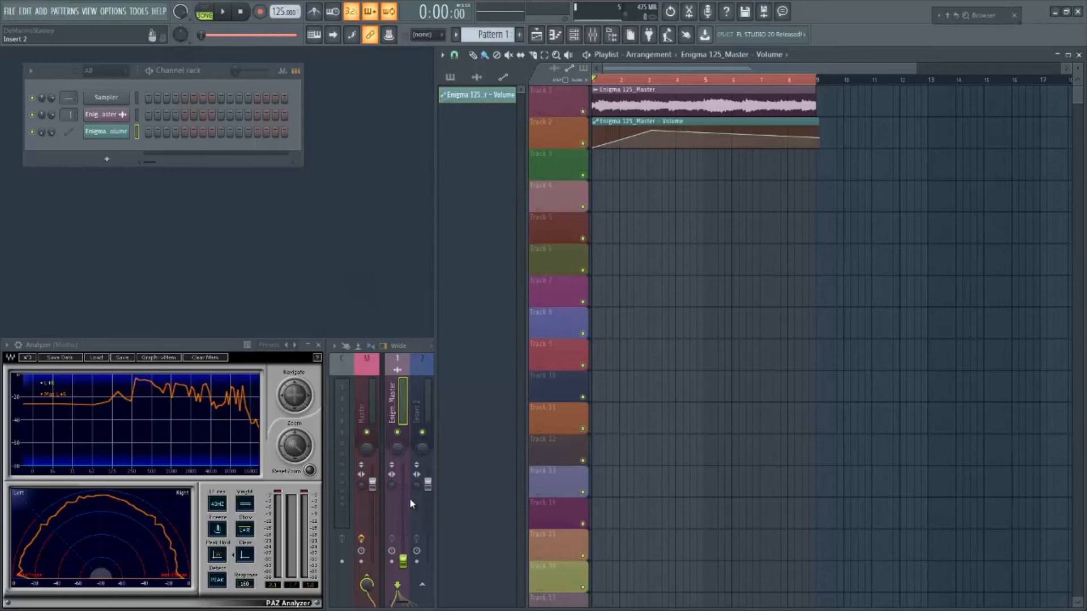
Remove the volume clip from the playlist and create an automation clip for the Enigma 125_Master mixer track's panning.
{"action": "right_click", "coordinate": [746, 138]}
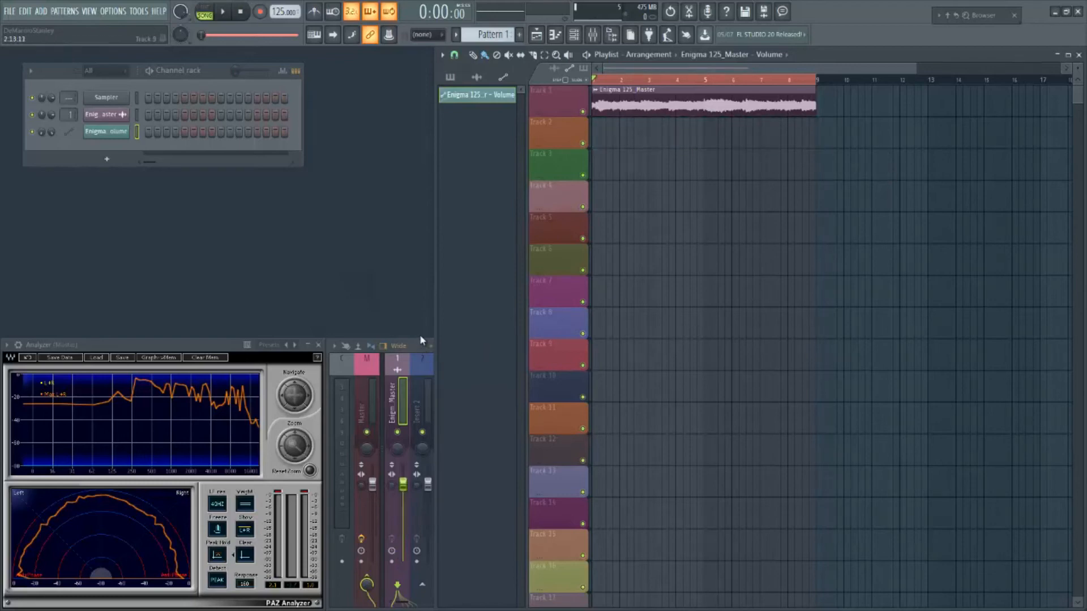
{"action": "right_click", "coordinate": [398, 450]}
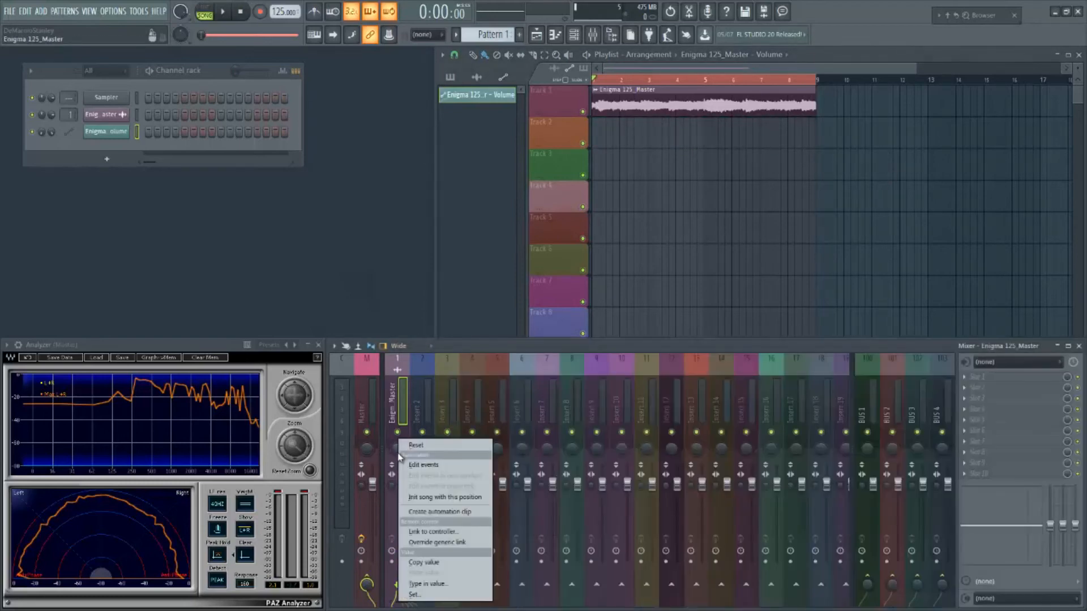
{"action": "key", "text": "Escape"}
{"action": "right_click", "coordinate": [405, 451]}
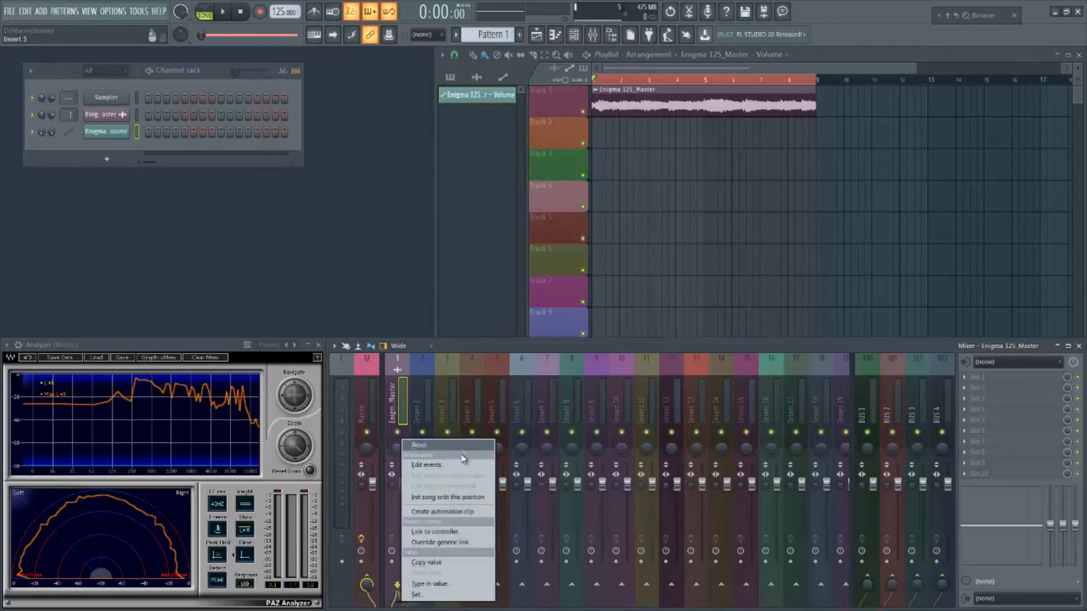
{"action": "left_click", "coordinate": [459, 512]}
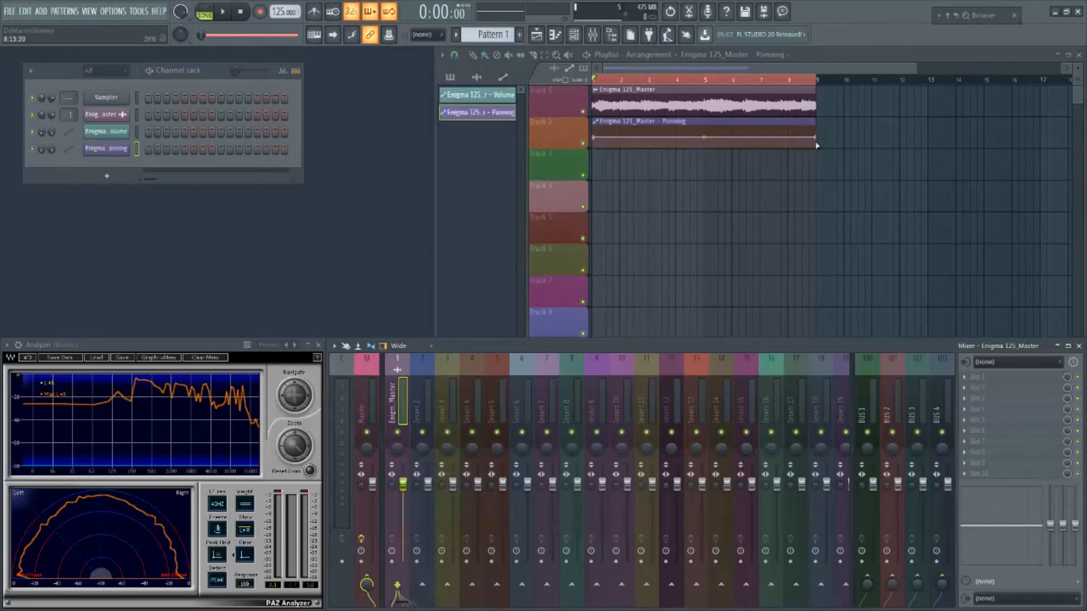
Ramp the panning automation from full left at the start to full right at the end, and check the pan near the loop's end.
{"action": "left_click_drag", "start_coordinate": [592, 137], "coordinate": [588, 168]}
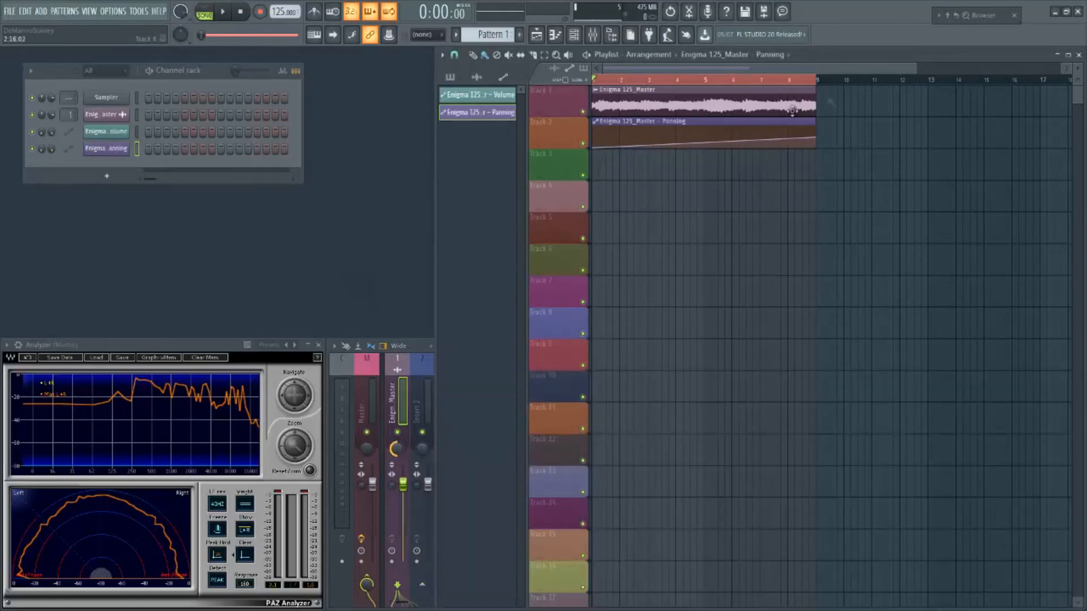
{"action": "left_click_drag", "start_coordinate": [818, 146], "coordinate": [815, 126]}
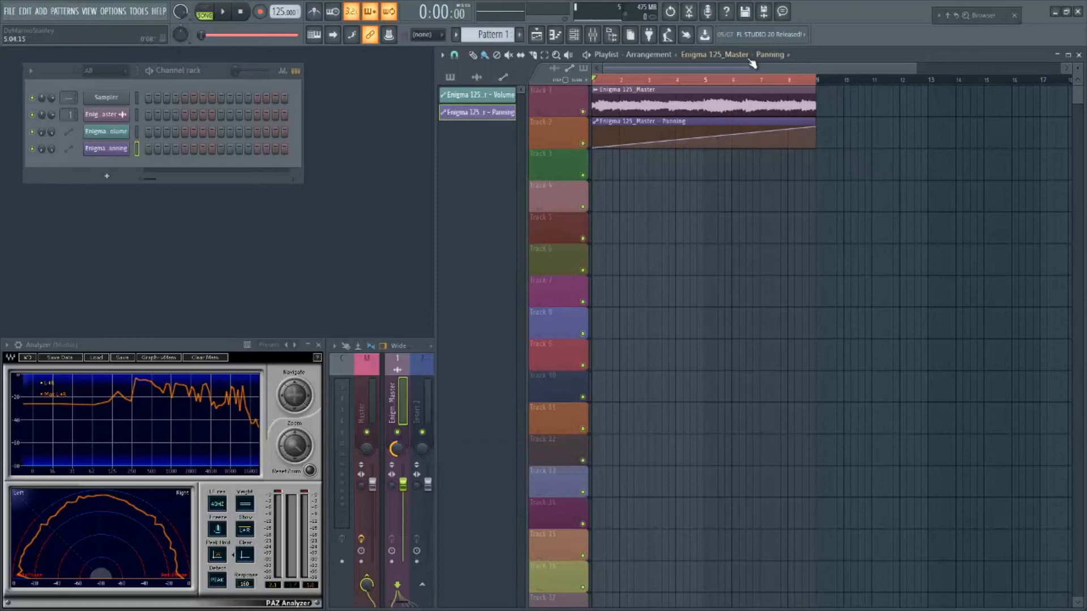
{"action": "left_click", "coordinate": [796, 85]}
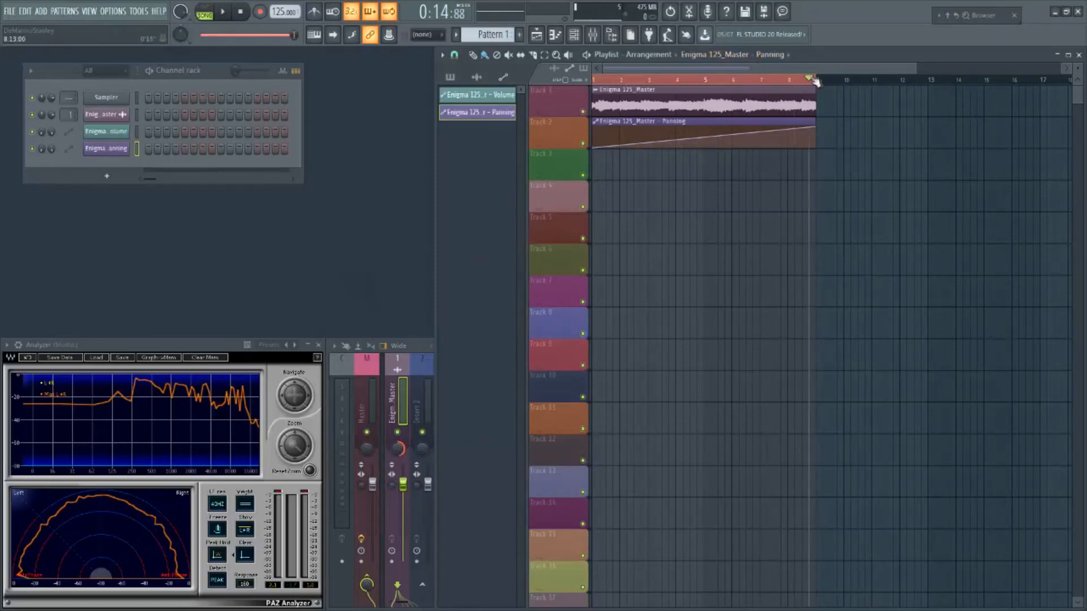
Remove the panning clip from the playlist and load Fruity Reeverb 2 into the first effect slot of the Enigma 125_Master mixer track.
{"action": "right_click", "coordinate": [799, 122]}
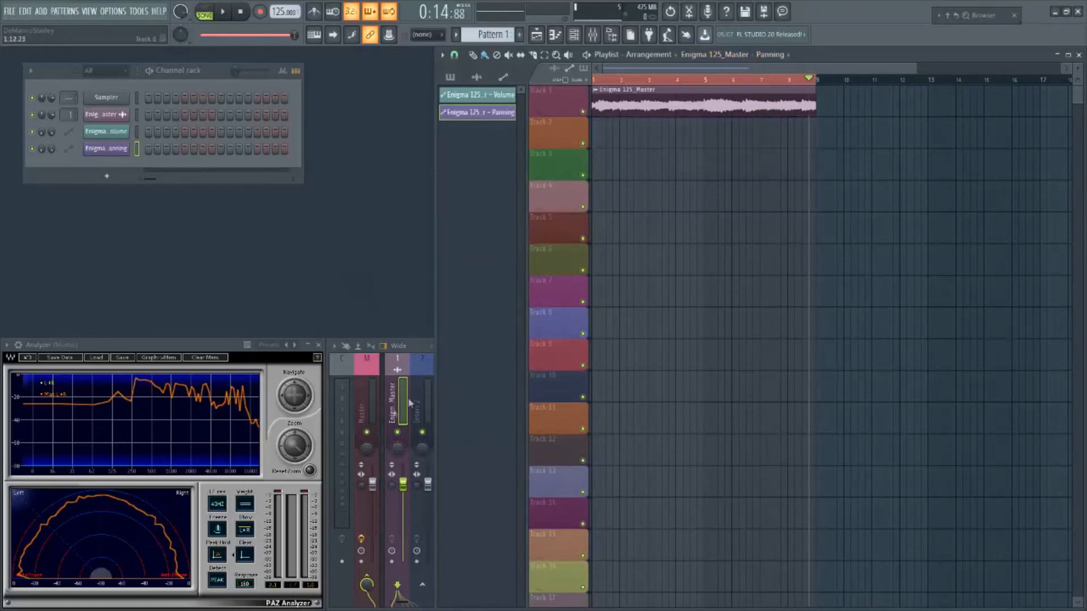
{"action": "left_click", "coordinate": [417, 339]}
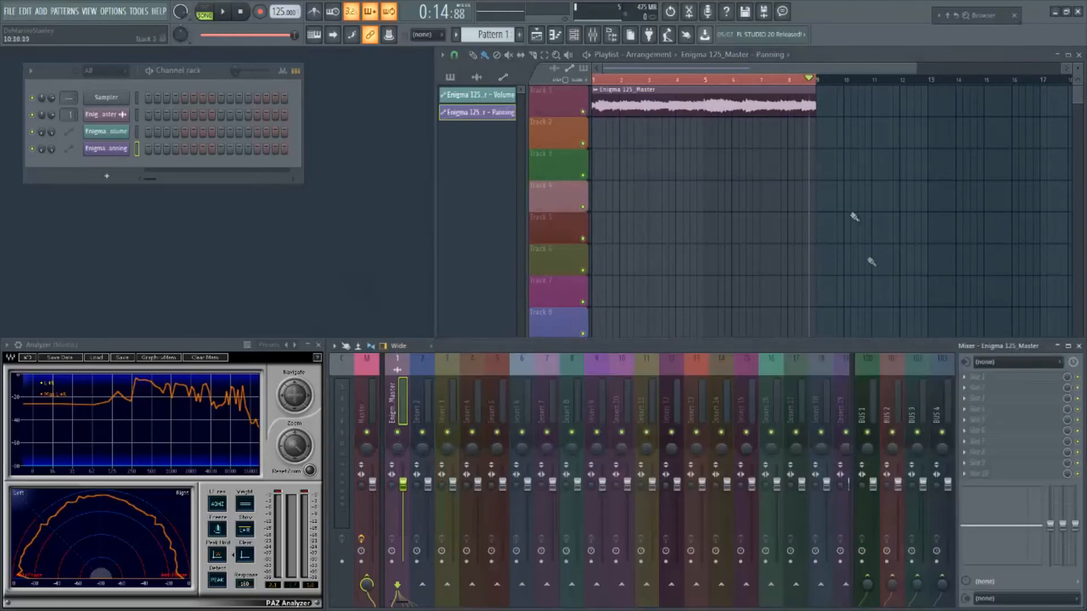
{"action": "left_click", "coordinate": [997, 388]}
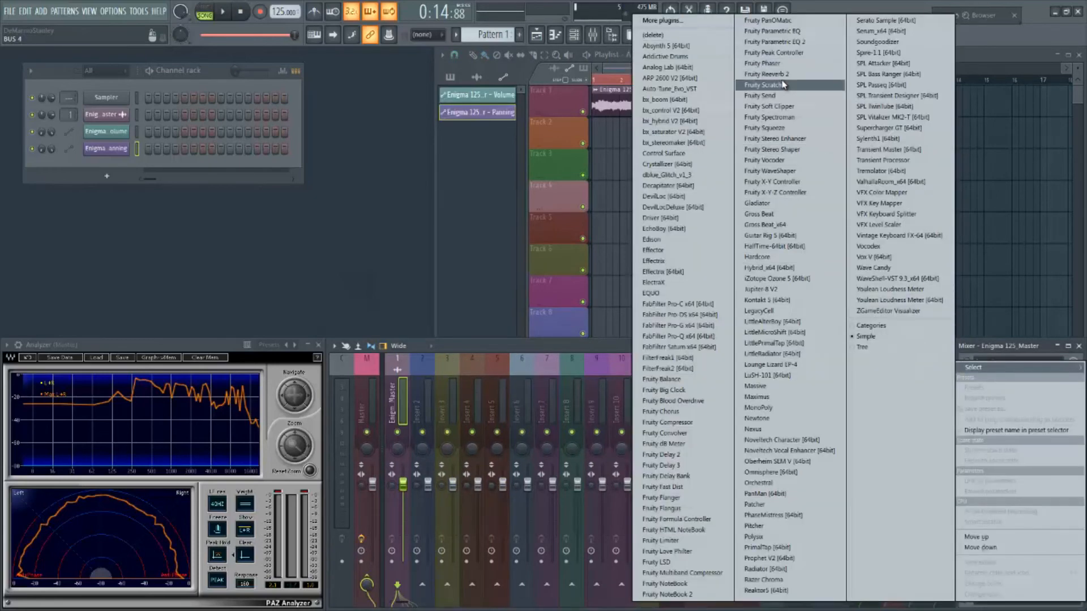
{"action": "left_click", "coordinate": [762, 84]}
{"action": "left_click", "coordinate": [965, 380]}
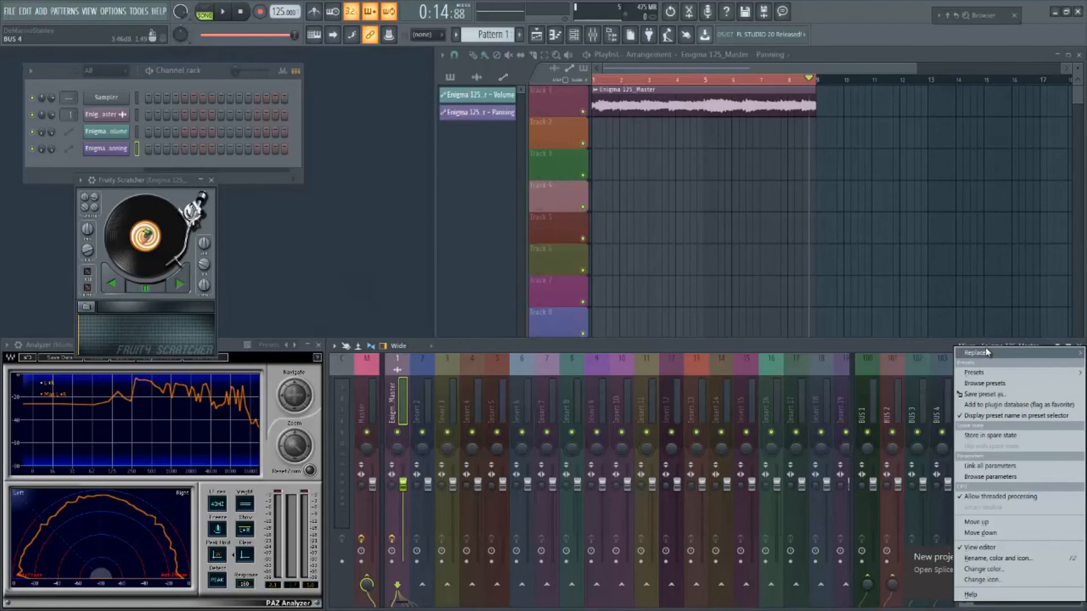
{"action": "mouse_move", "coordinate": [976, 352]}
{"action": "left_click", "coordinate": [770, 74]}
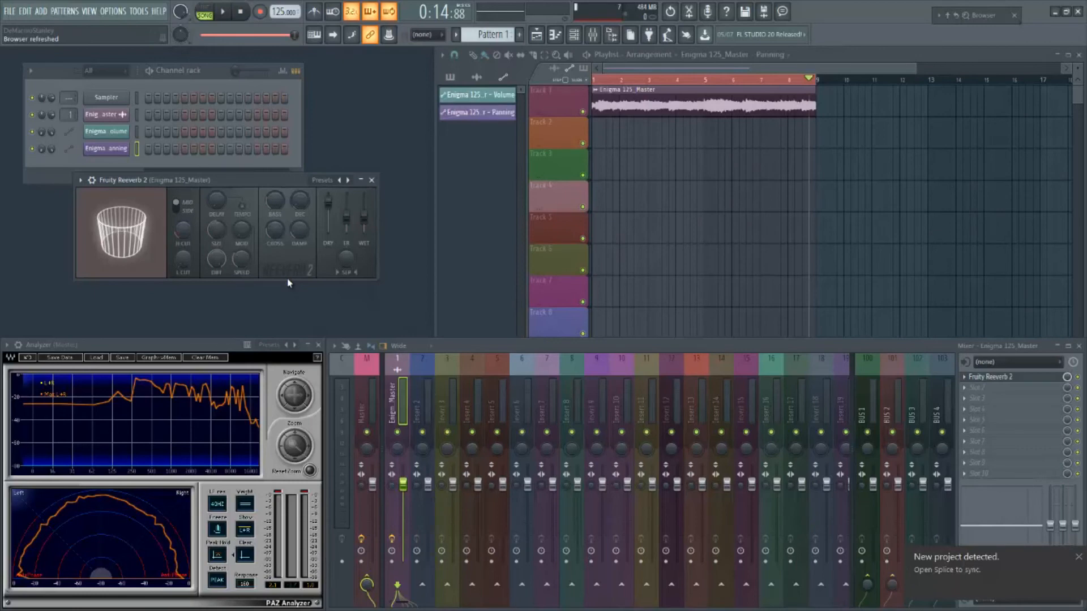
Create an automation clip for the Fruity Reeverb 2 mix level and ramp it up from the minimum at the start.
{"action": "right_click", "coordinate": [1067, 377]}
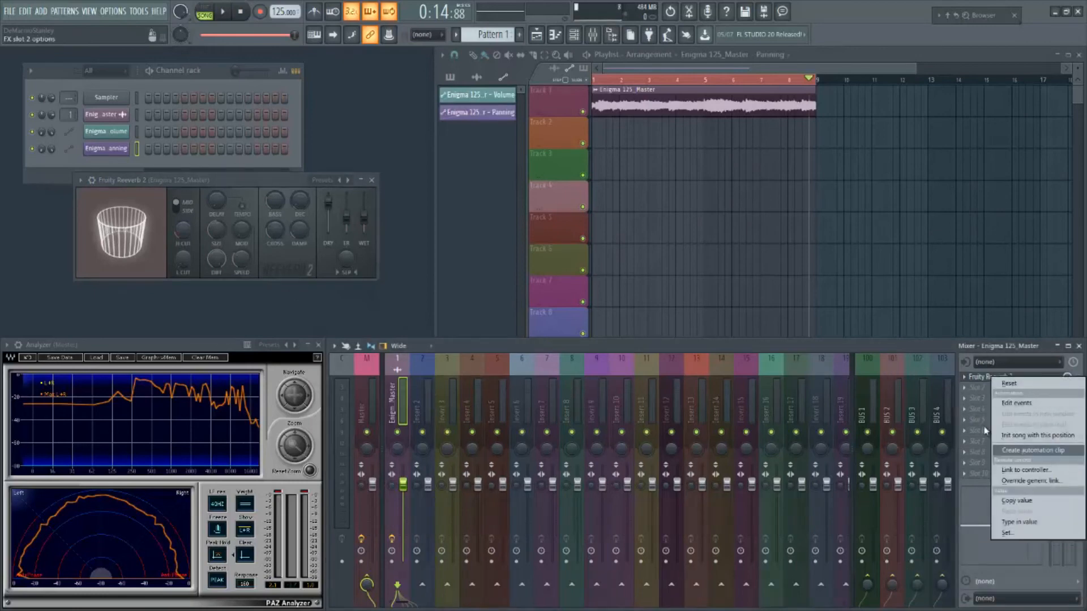
{"action": "left_click", "coordinate": [1010, 452]}
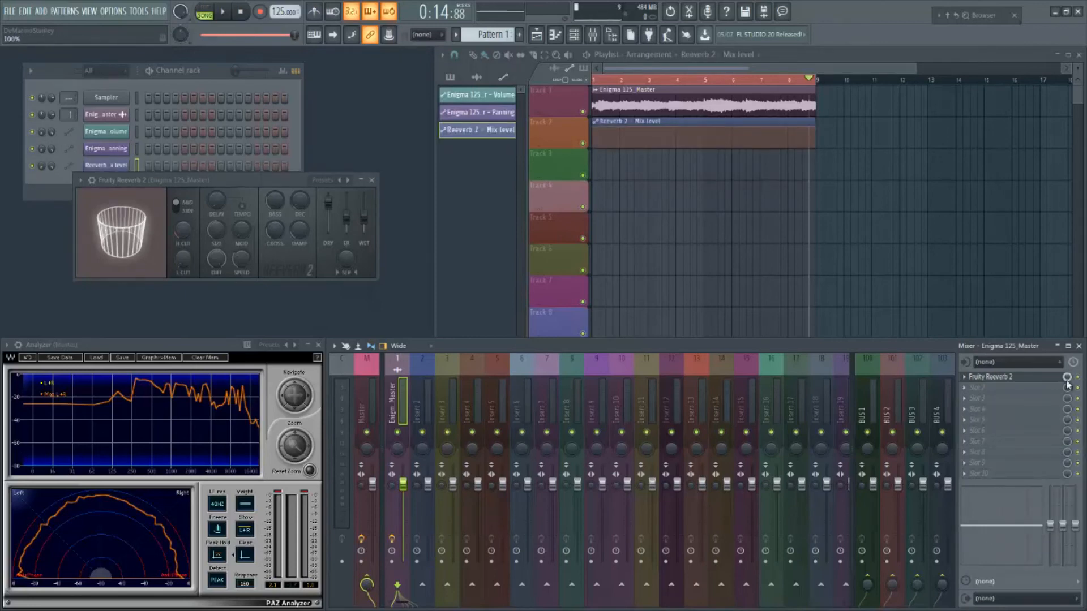
{"action": "left_click_drag", "start_coordinate": [592, 127], "coordinate": [592, 152]}
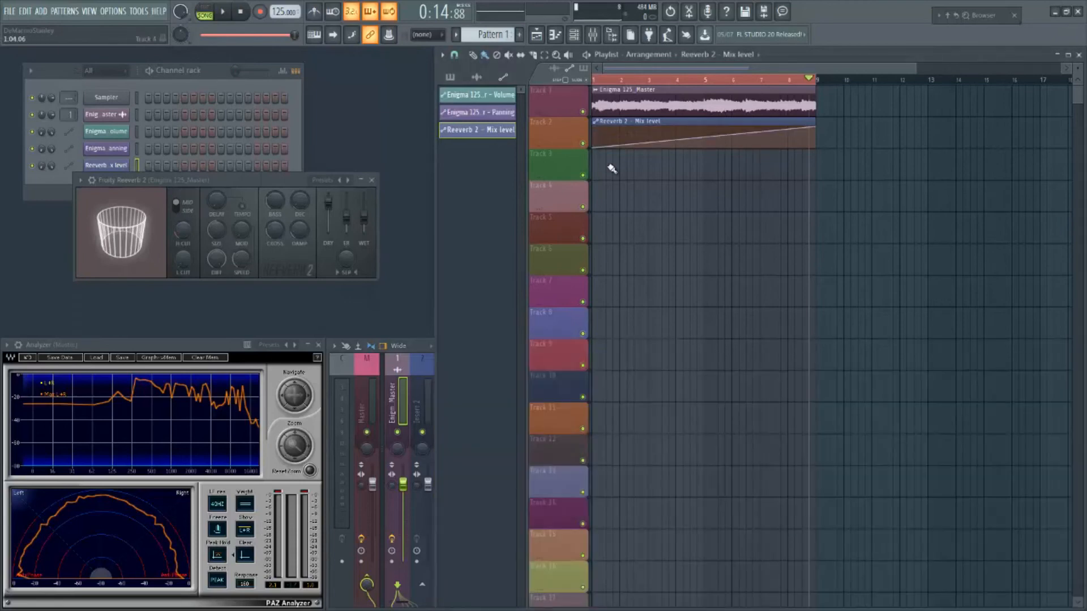
Raise the reverb's wet level while playing back the mix level automation, and remove its clip from the playlist.
{"action": "left_click", "coordinate": [243, 14]}
{"action": "key", "text": "space"}
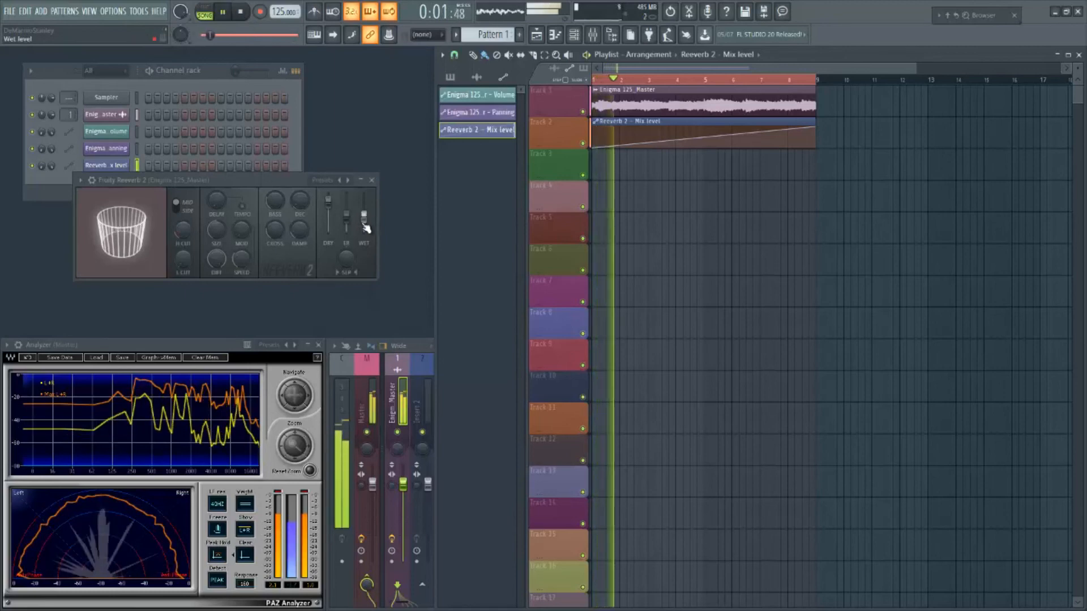
{"action": "right_click", "coordinate": [364, 222]}
{"action": "left_click", "coordinate": [374, 231]}
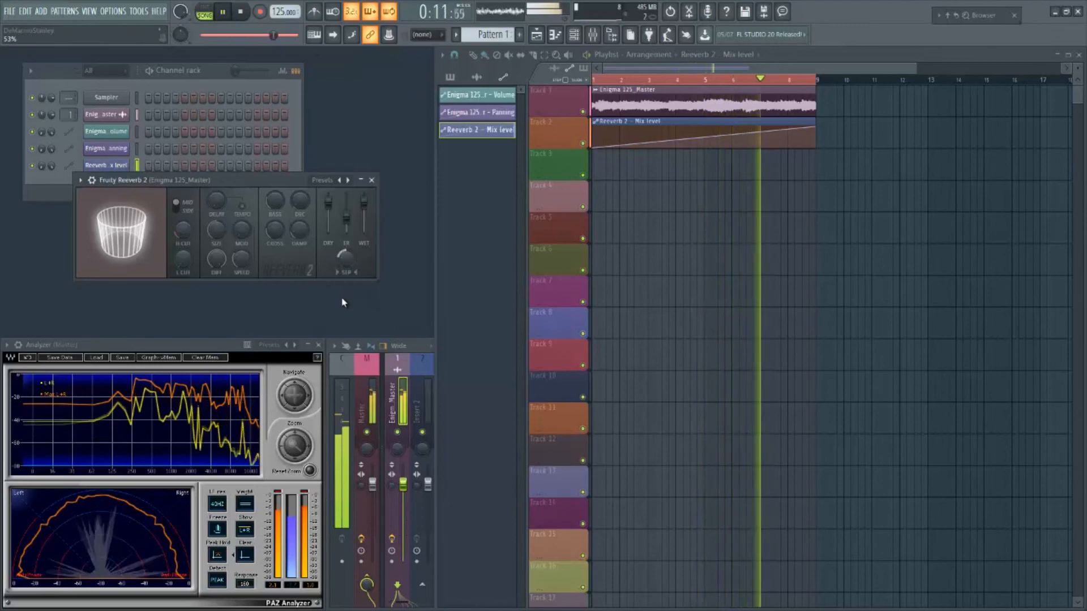
{"action": "left_click", "coordinate": [247, 12]}
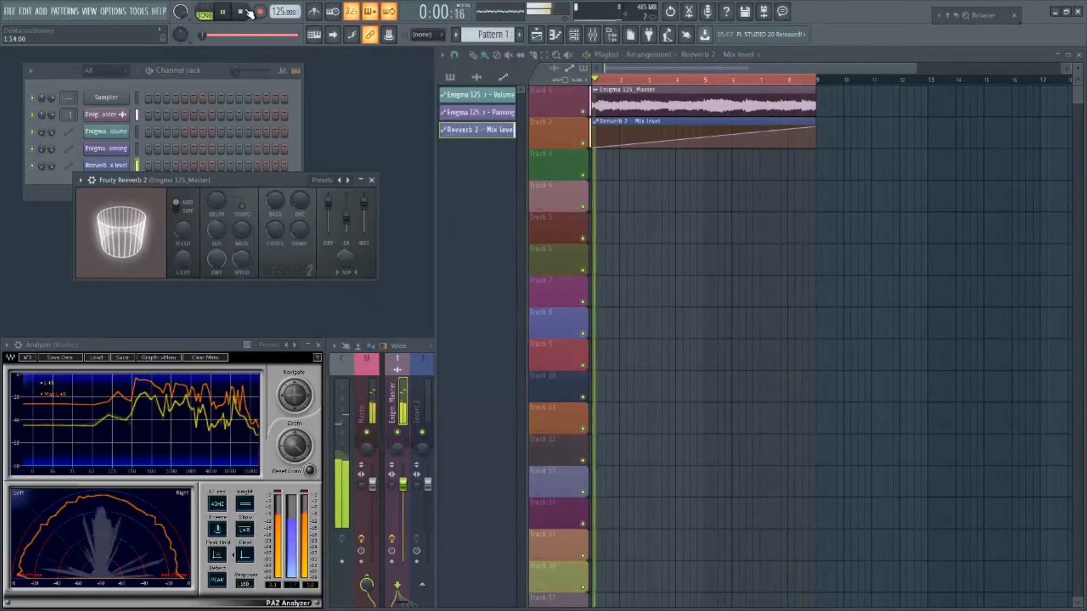
{"action": "left_click", "coordinate": [248, 13]}
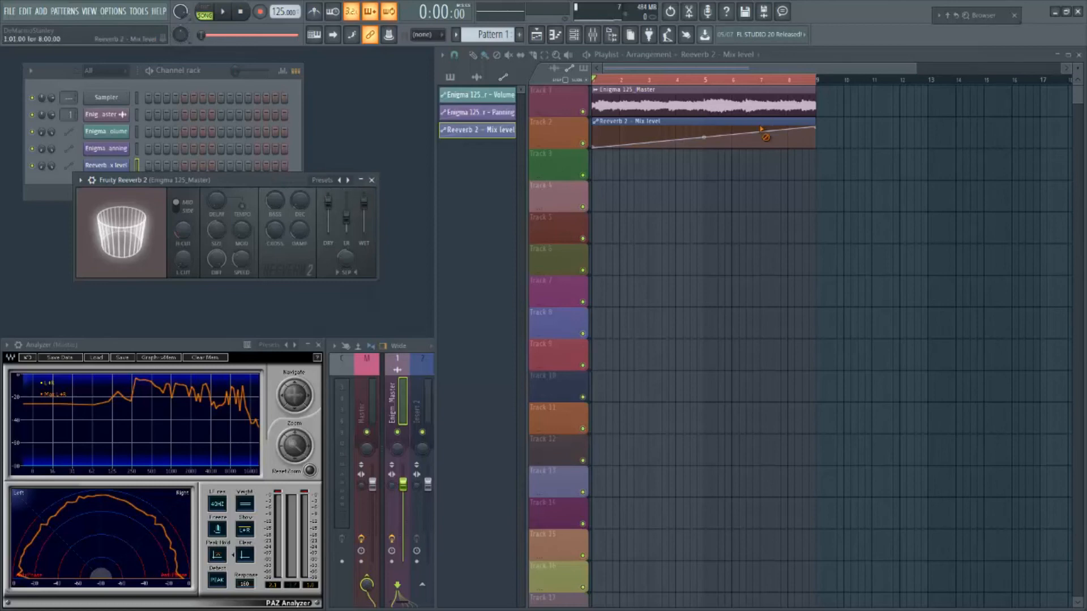
{"action": "right_click", "coordinate": [765, 137]}
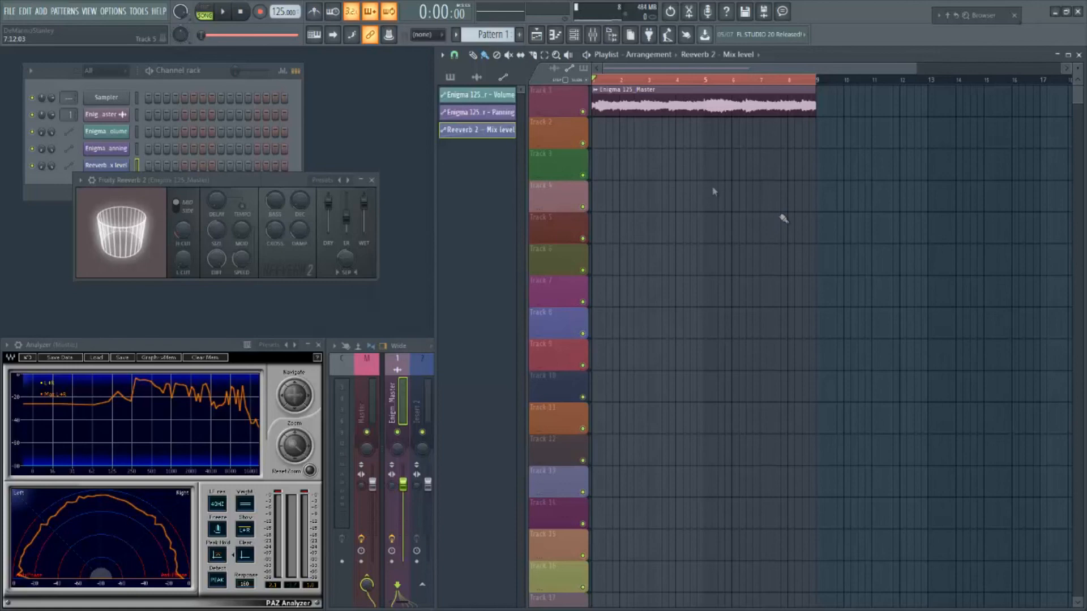
Examine the automation options offered by the individual Fruity Reeverb 2 controls, such as bass, stereo separation and modulation.
{"action": "left_click_drag", "start_coordinate": [276, 180], "coordinate": [289, 186]}
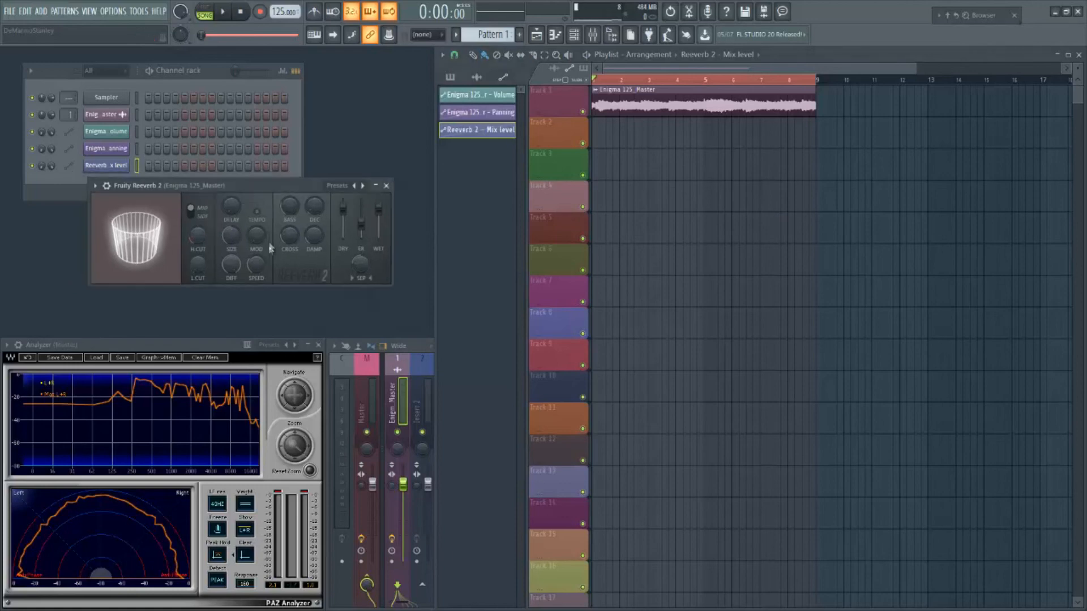
{"action": "right_click", "coordinate": [292, 211]}
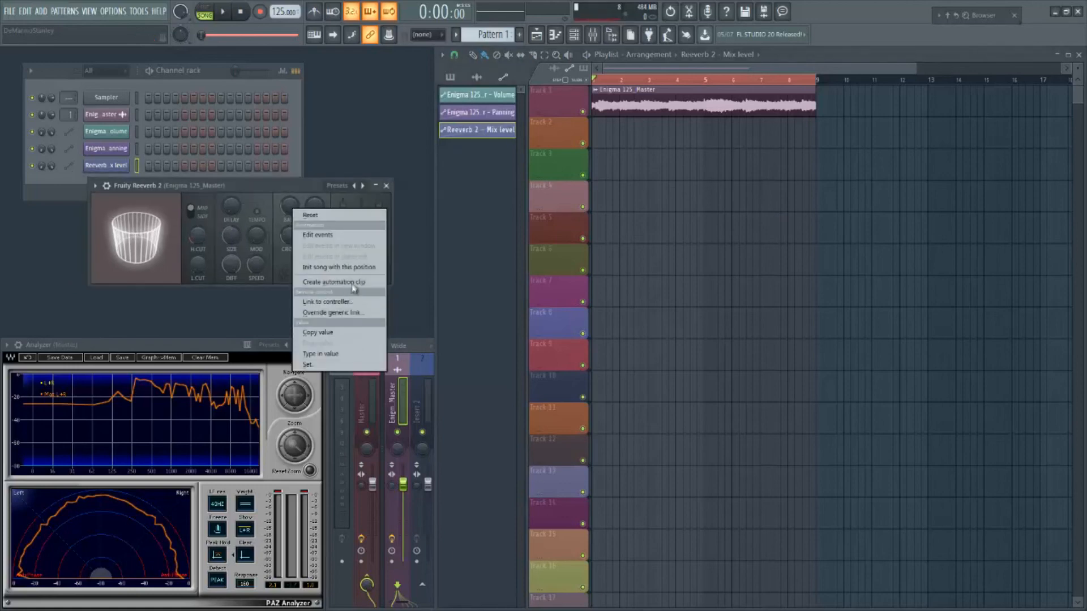
{"action": "left_click", "coordinate": [274, 184]}
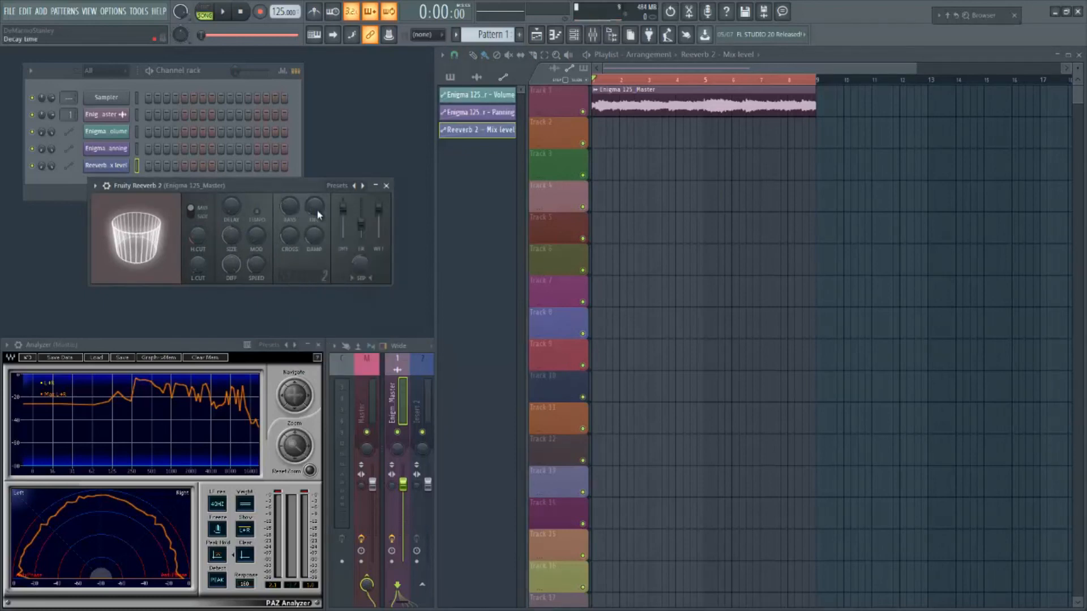
{"action": "right_click", "coordinate": [358, 266]}
{"action": "left_click", "coordinate": [356, 268]}
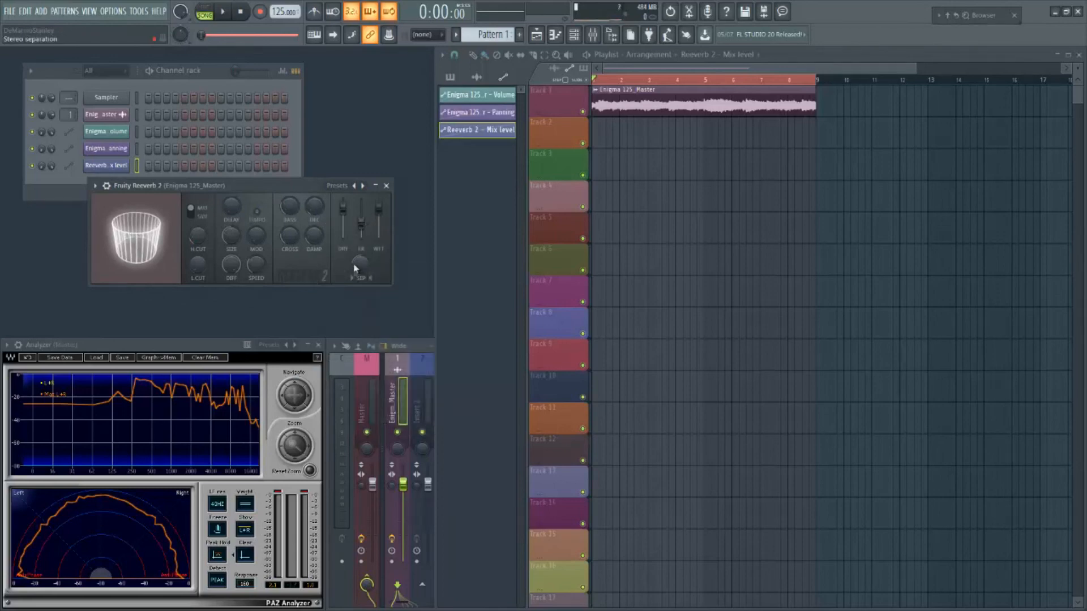
{"action": "right_click", "coordinate": [361, 230]}
{"action": "left_click", "coordinate": [297, 186]}
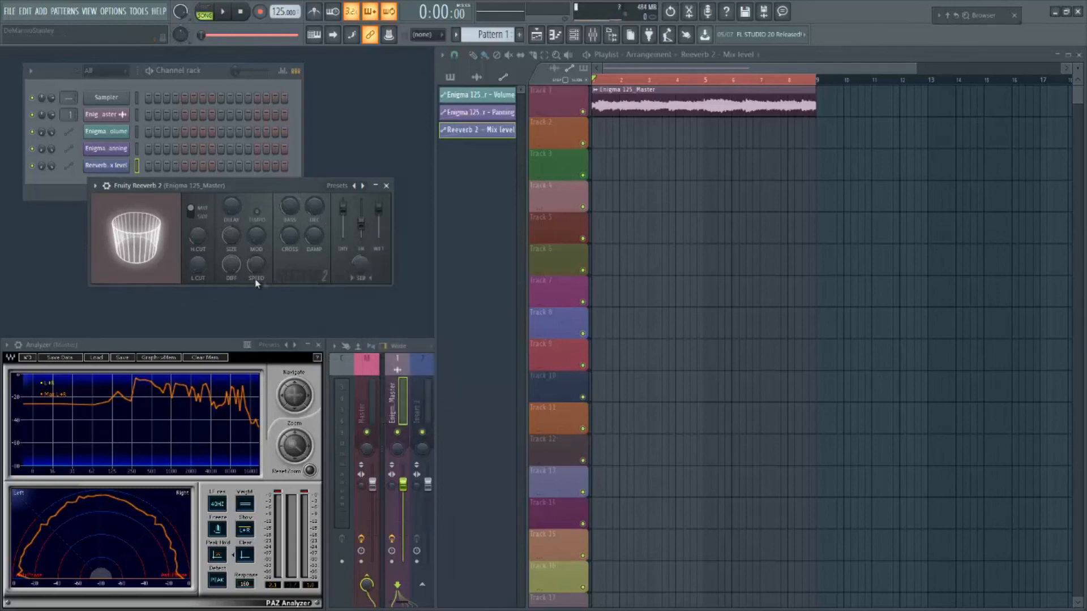
{"action": "right_click", "coordinate": [198, 271]}
{"action": "left_click", "coordinate": [309, 215]}
{"action": "right_click", "coordinate": [261, 244]}
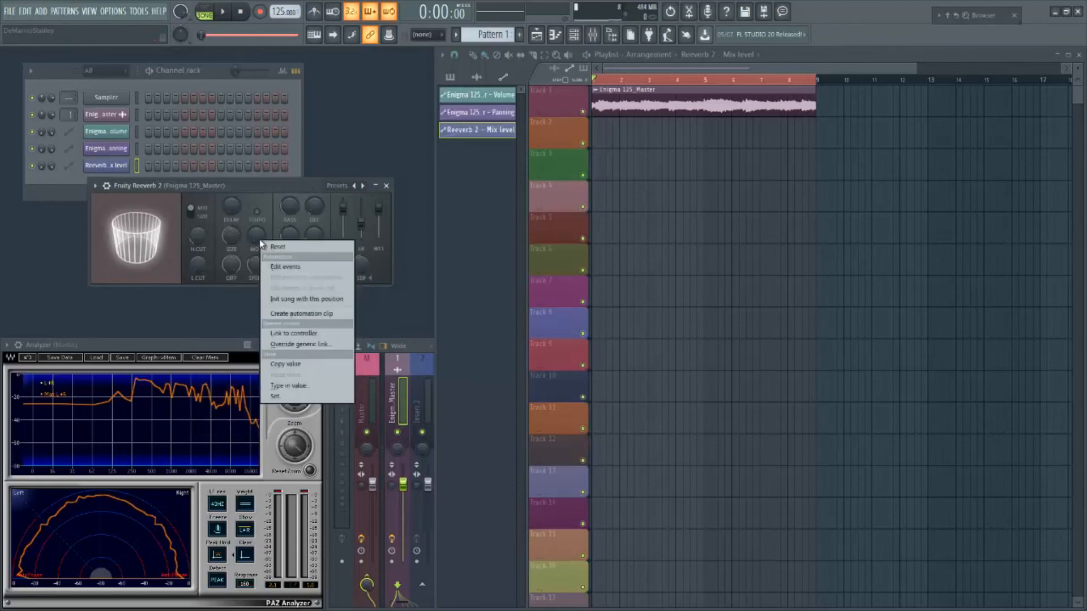
{"action": "double_click", "coordinate": [265, 187]}
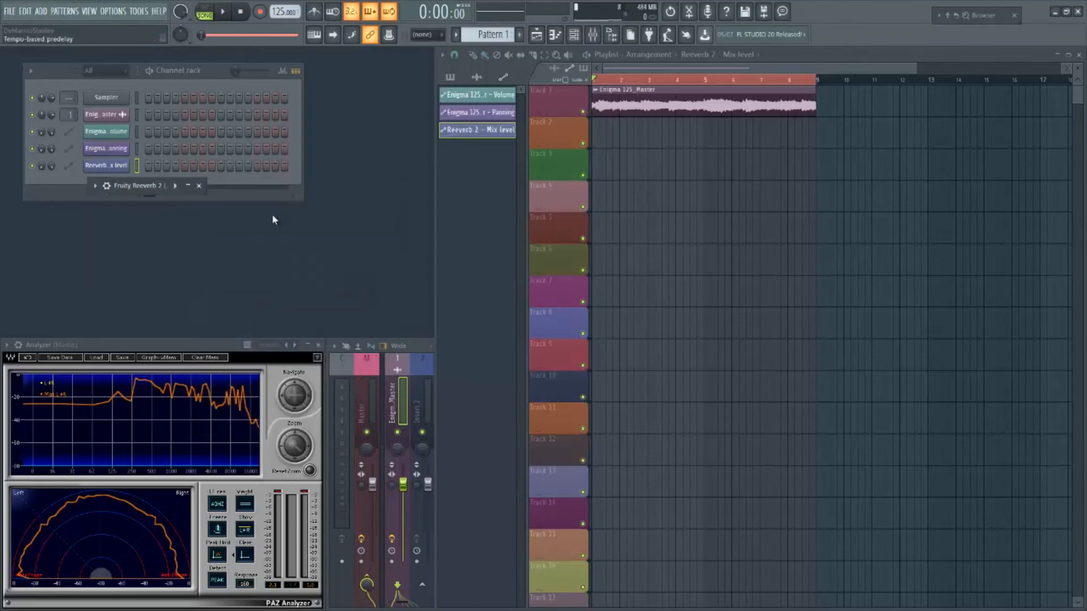
{"action": "double_click", "coordinate": [154, 187]}
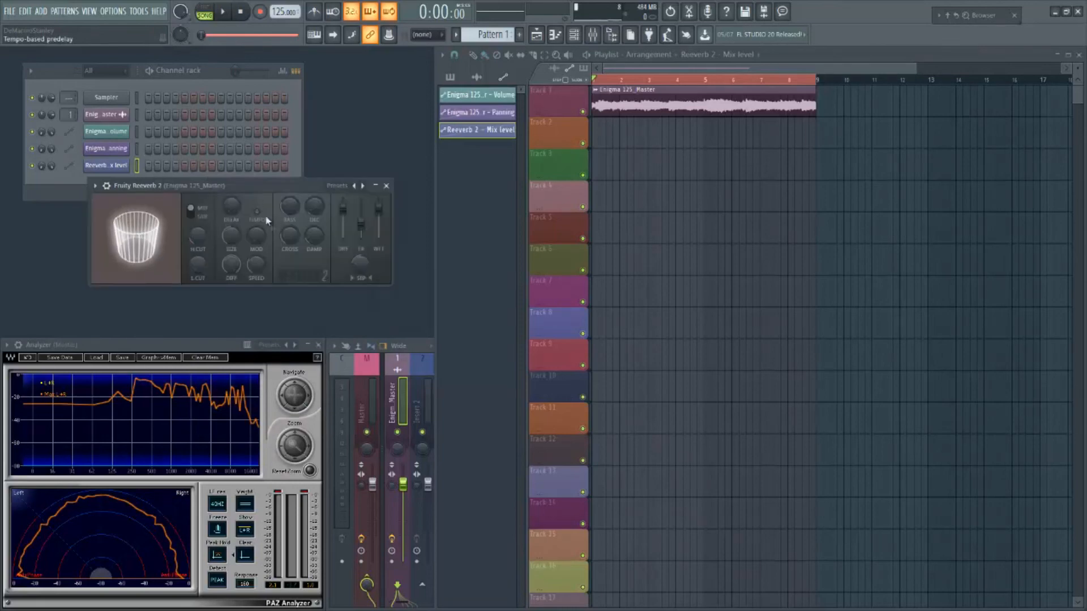
{"action": "left_click_drag", "start_coordinate": [253, 191], "coordinate": [278, 241]}
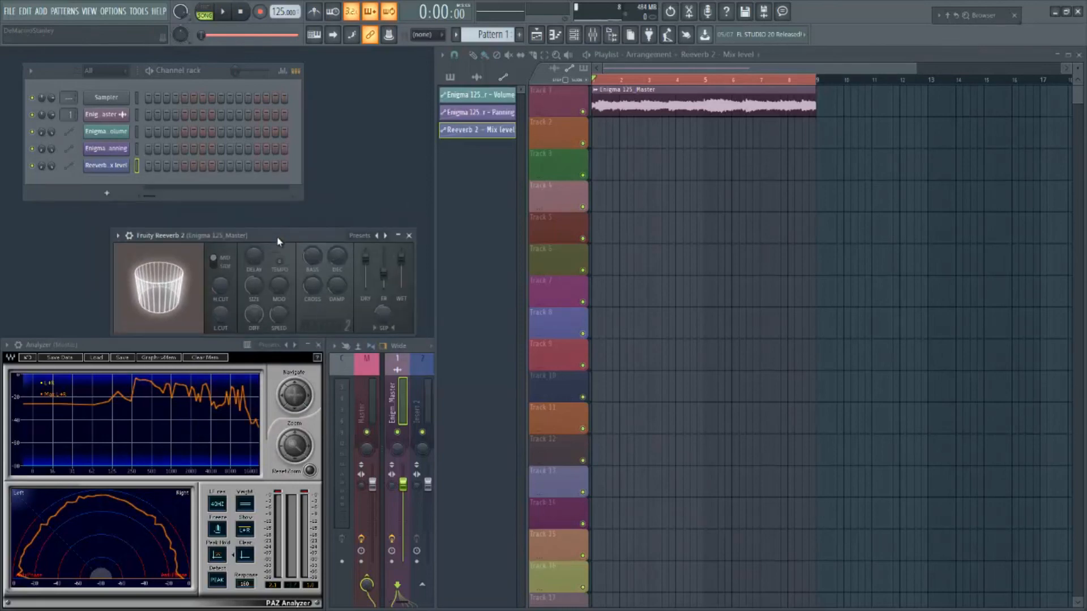